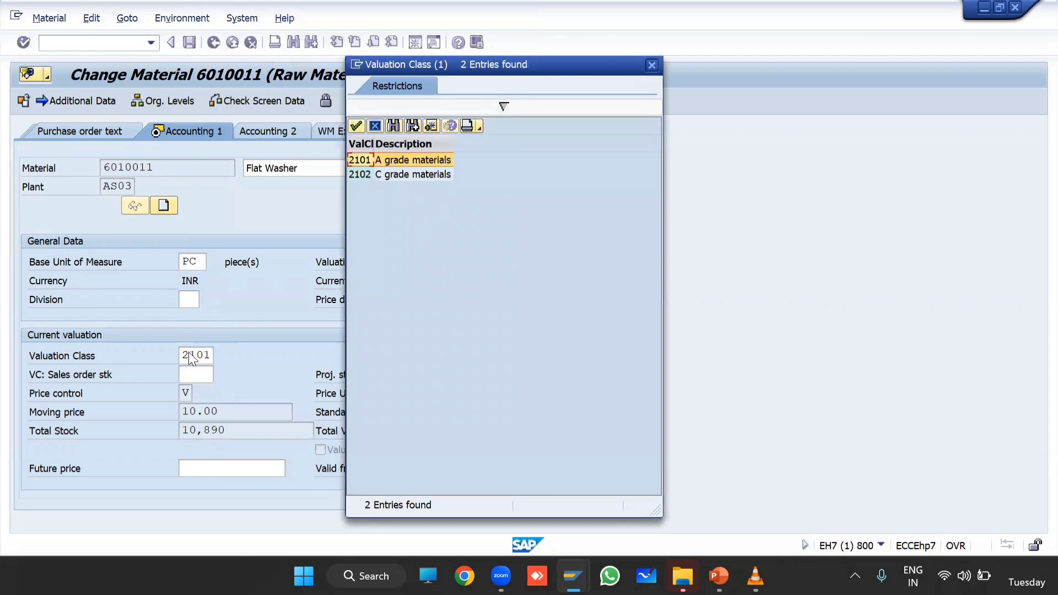
Try to save valuation class 2102 for material 6010011 in plant AS03, and display the errors blocking the change
{"action": "double_click", "coordinate": [394, 176]}
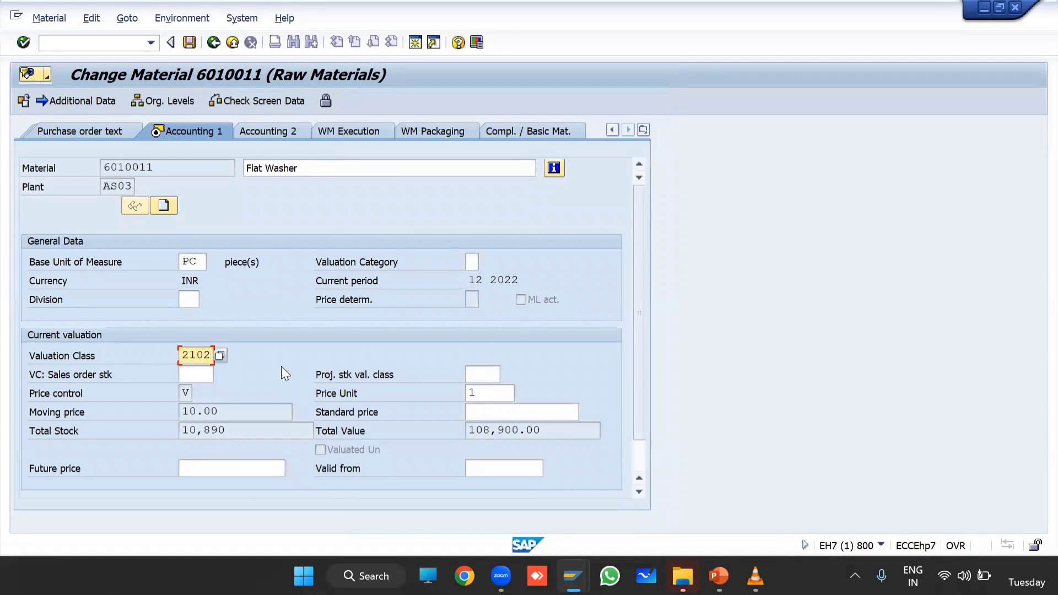
{"action": "left_click", "coordinate": [193, 44]}
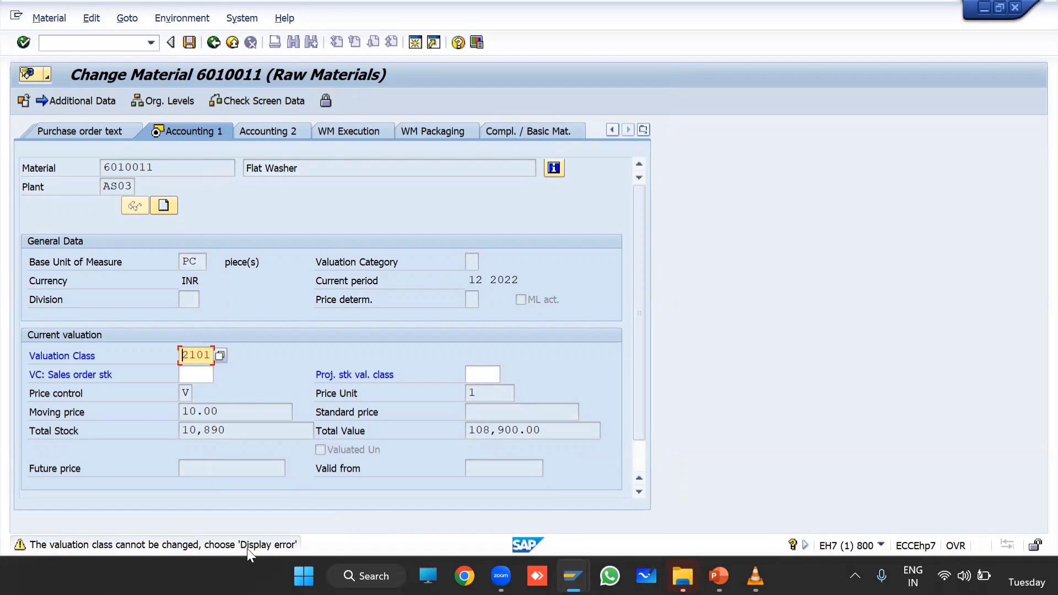
{"action": "key", "text": "Return"}
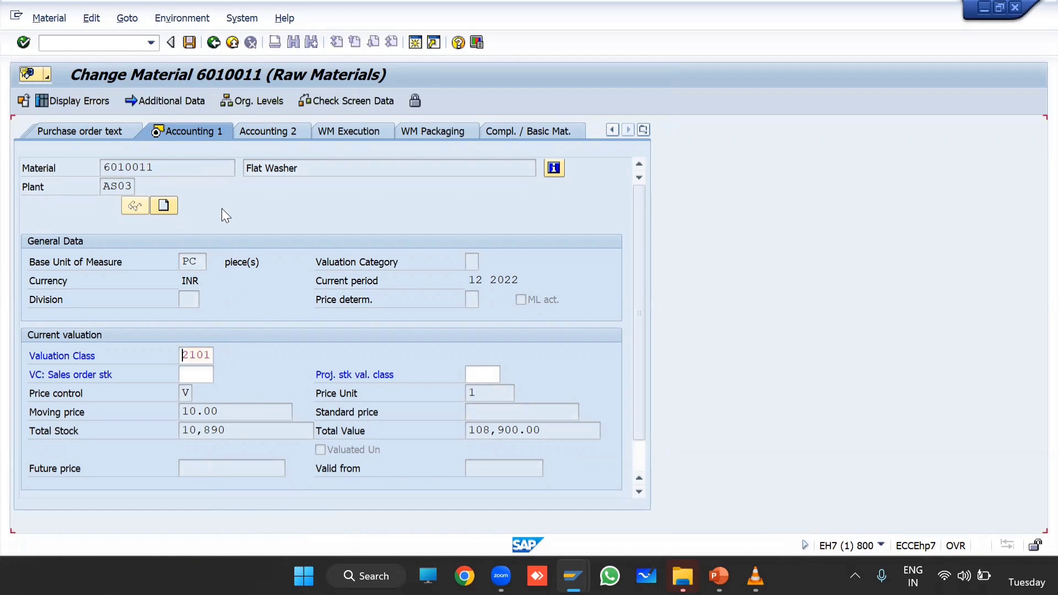
{"action": "left_click", "coordinate": [71, 103]}
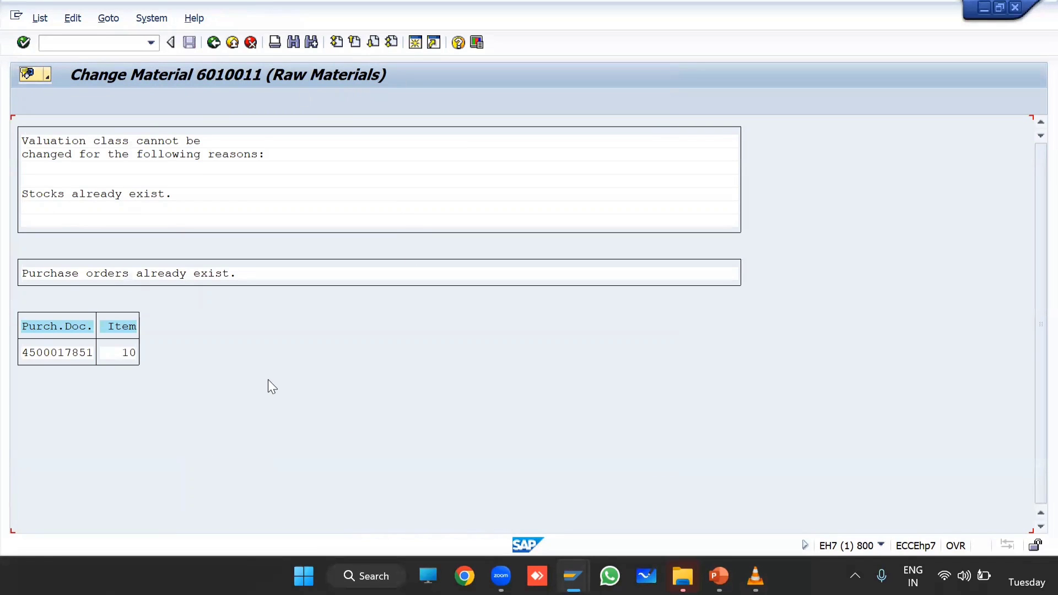
Switch to the PowerPoint slide, review the prerequisites for changing a valuation class, and return to SAP
{"action": "mouse_move", "coordinate": [719, 576]}
{"action": "left_click", "coordinate": [747, 521]}
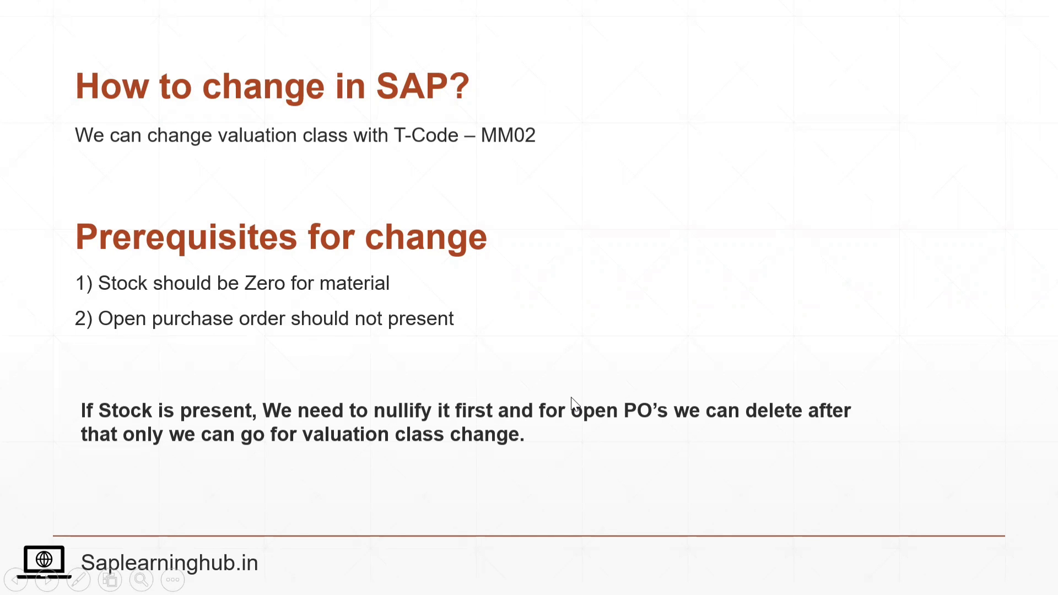
{"action": "key", "text": "alt+Tab"}
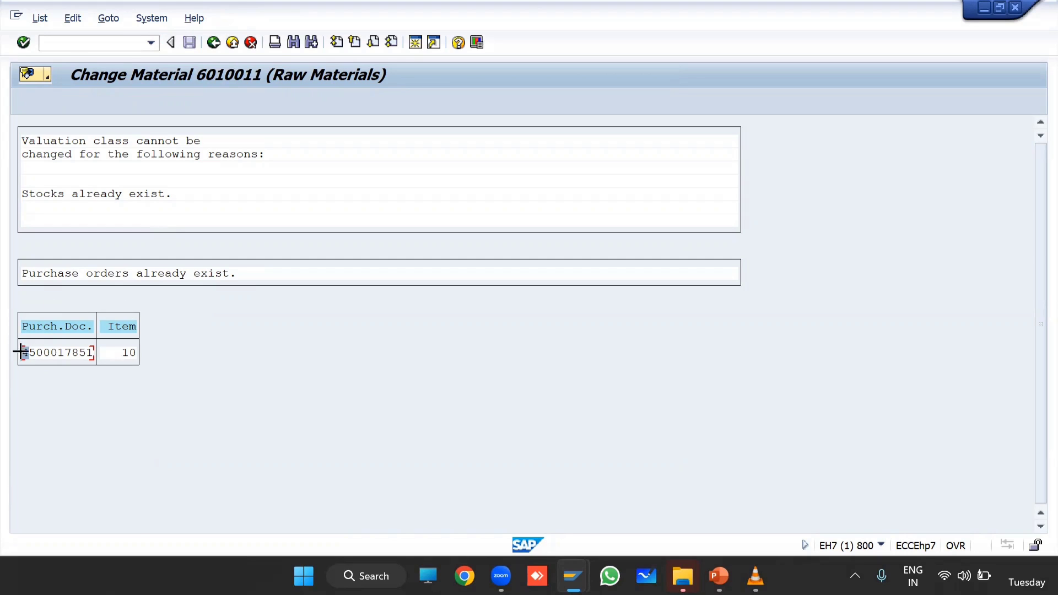
Copy the purchase document number from the error list and start transaction ME22N in a new session
{"action": "left_click_drag", "start_coordinate": [18, 353], "coordinate": [97, 358]}
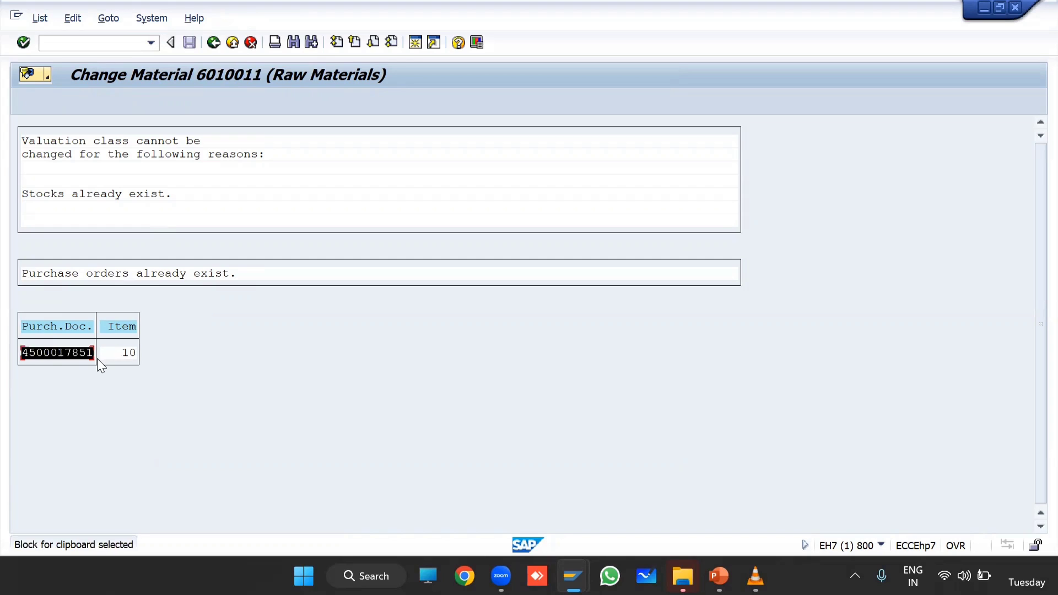
{"action": "key", "text": "ctrl+c"}
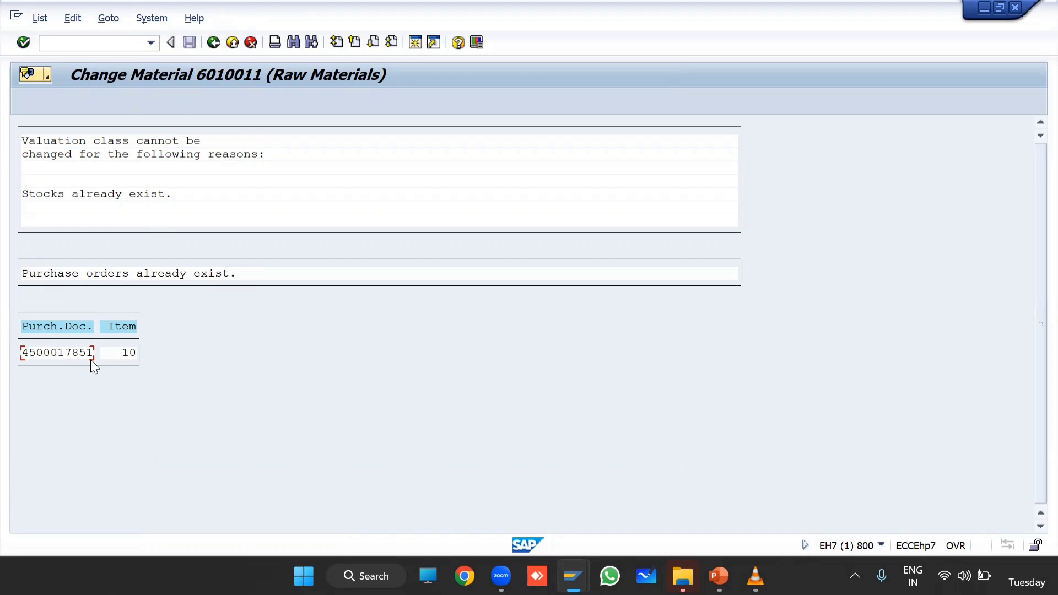
{"action": "left_click", "coordinate": [415, 43]}
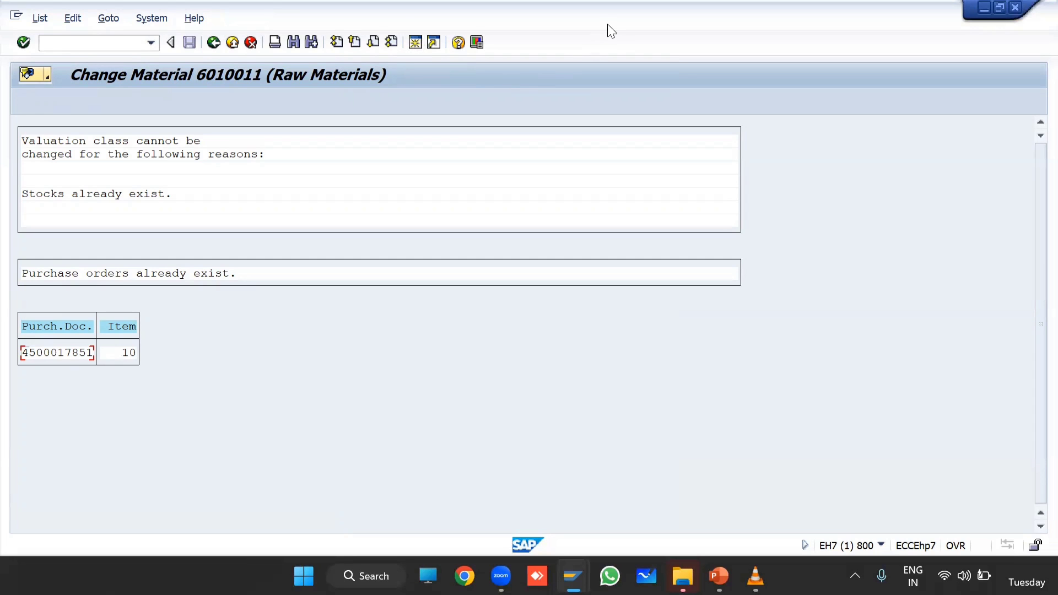
{"action": "left_click", "coordinate": [417, 43]}
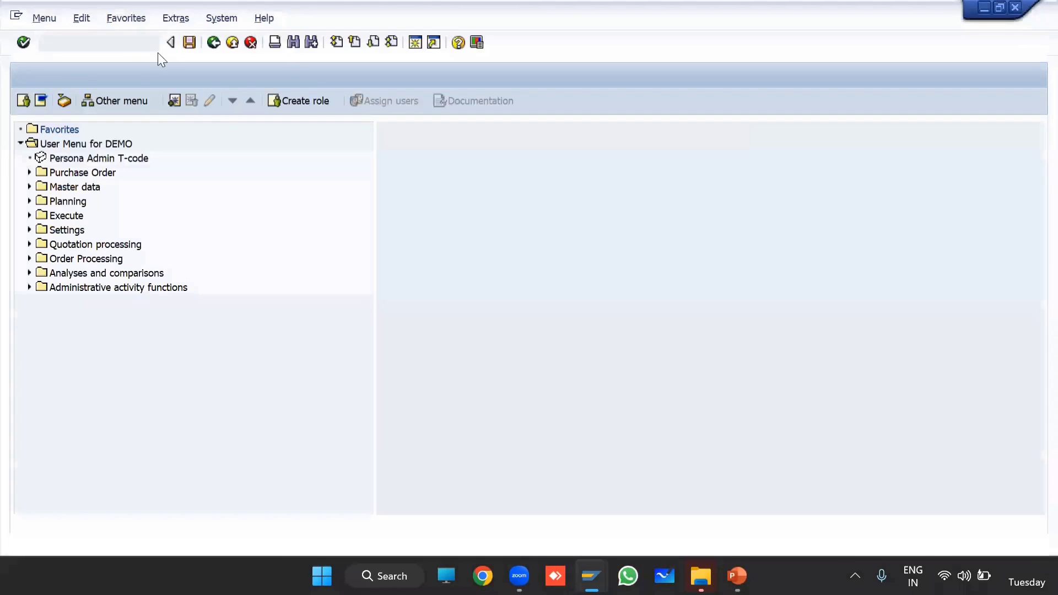
{"action": "type", "text": "me22n"}
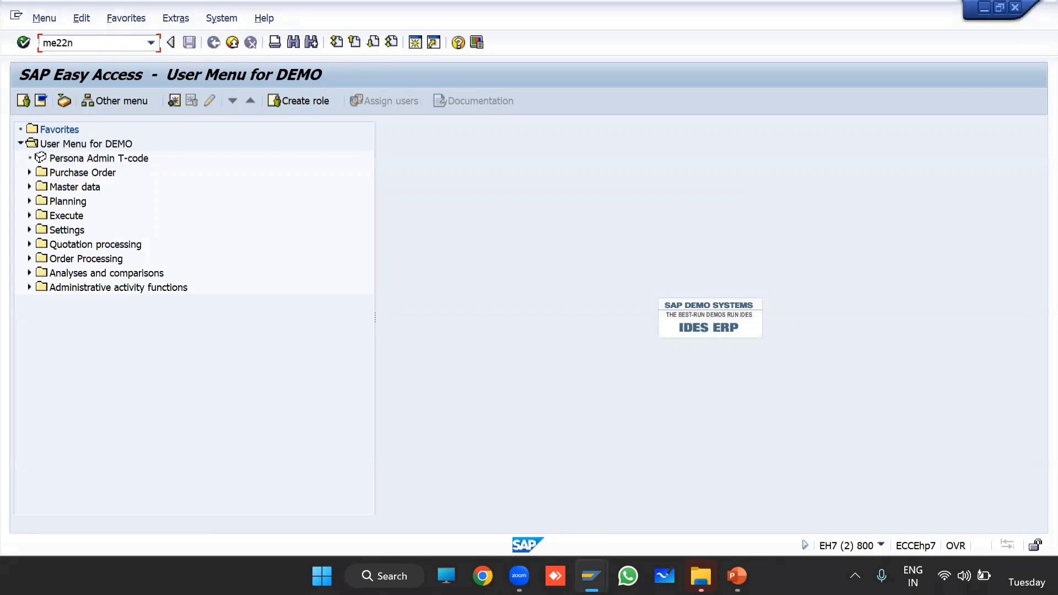
{"action": "key", "text": "Return"}
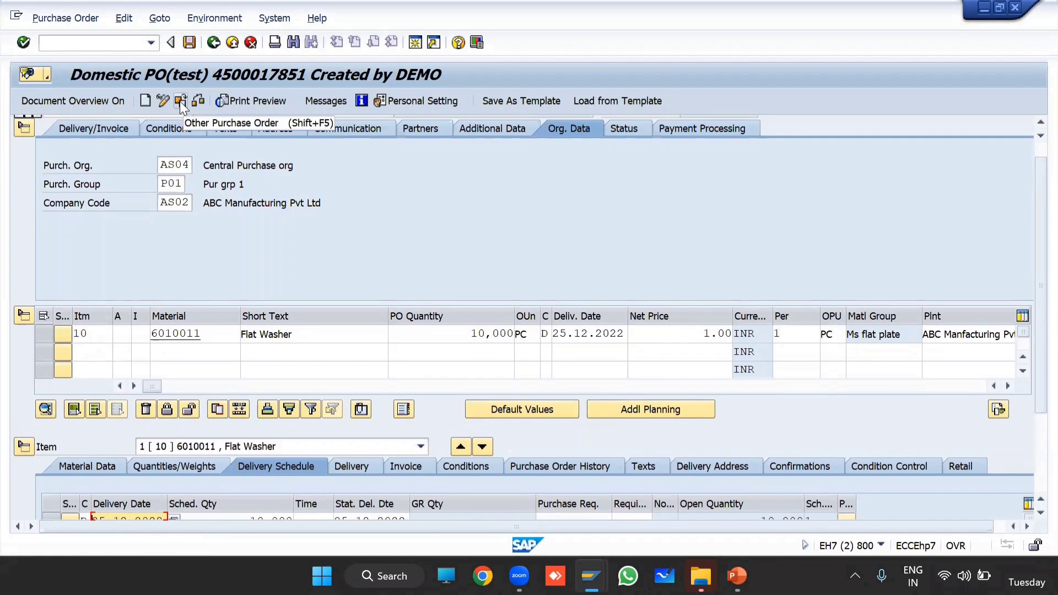
Load the purchase order with the copied document number through the Other Purchase Order function
{"action": "left_click", "coordinate": [179, 101]}
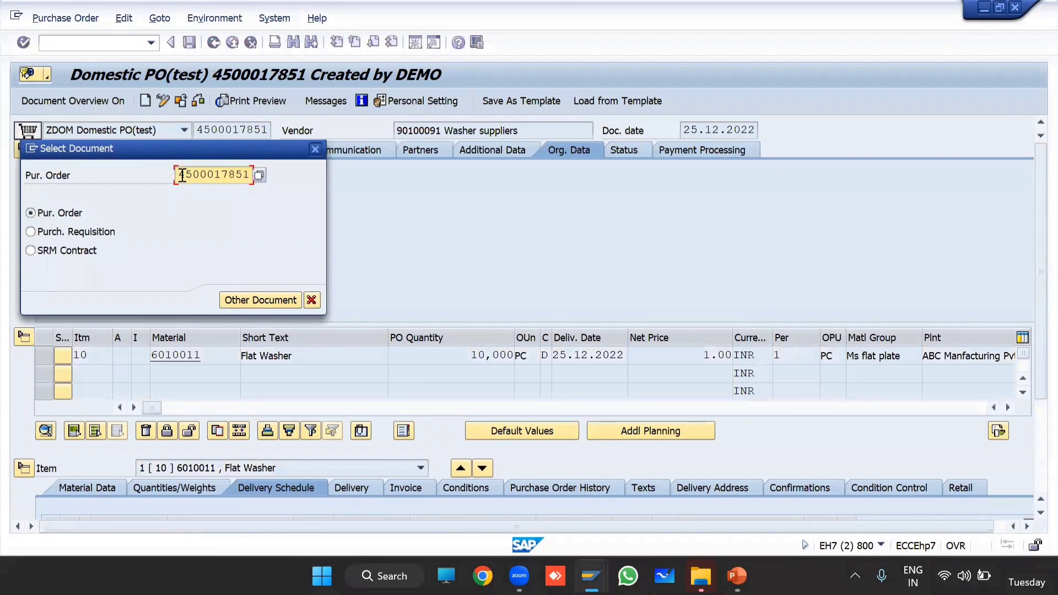
{"action": "left_click_drag", "start_coordinate": [182, 176], "coordinate": [156, 184]}
{"action": "key", "text": "ctrl+v"}
{"action": "key", "text": "BackSpace"}
{"action": "key", "text": "Down"}
{"action": "key", "text": "Return"}
{"action": "key", "text": "Return"}
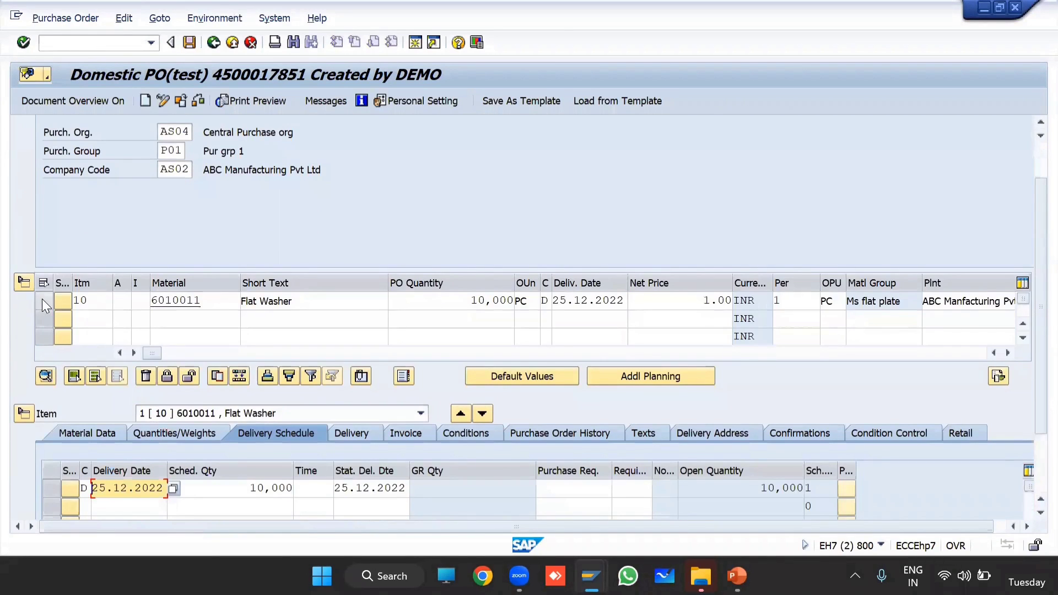
Delete item 10, Flat Washer, from the purchase order, save the change and leave the transaction
{"action": "left_click", "coordinate": [44, 304]}
{"action": "left_click", "coordinate": [145, 376]}
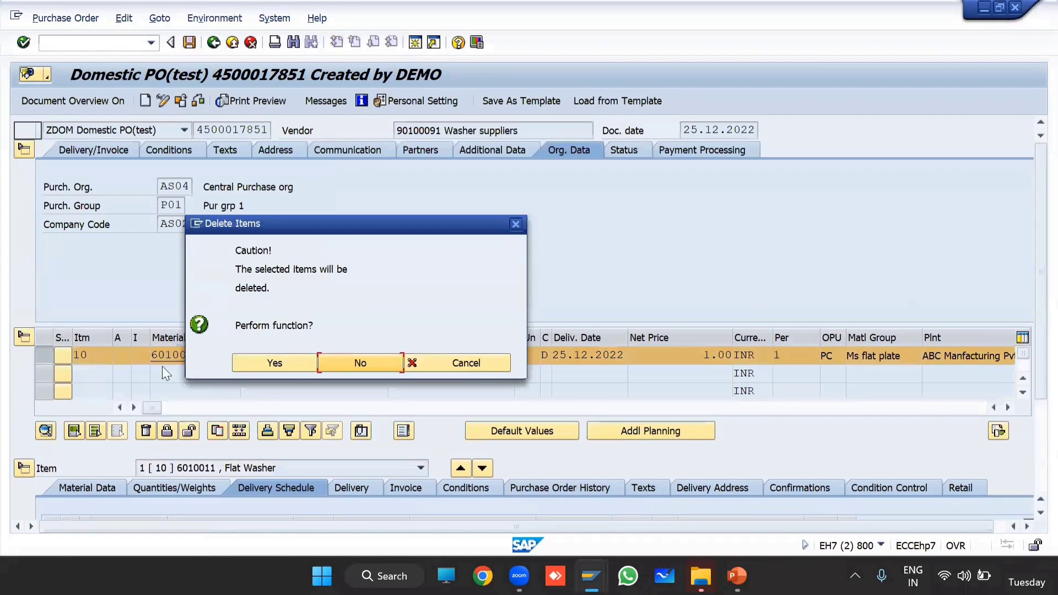
{"action": "left_click", "coordinate": [283, 364]}
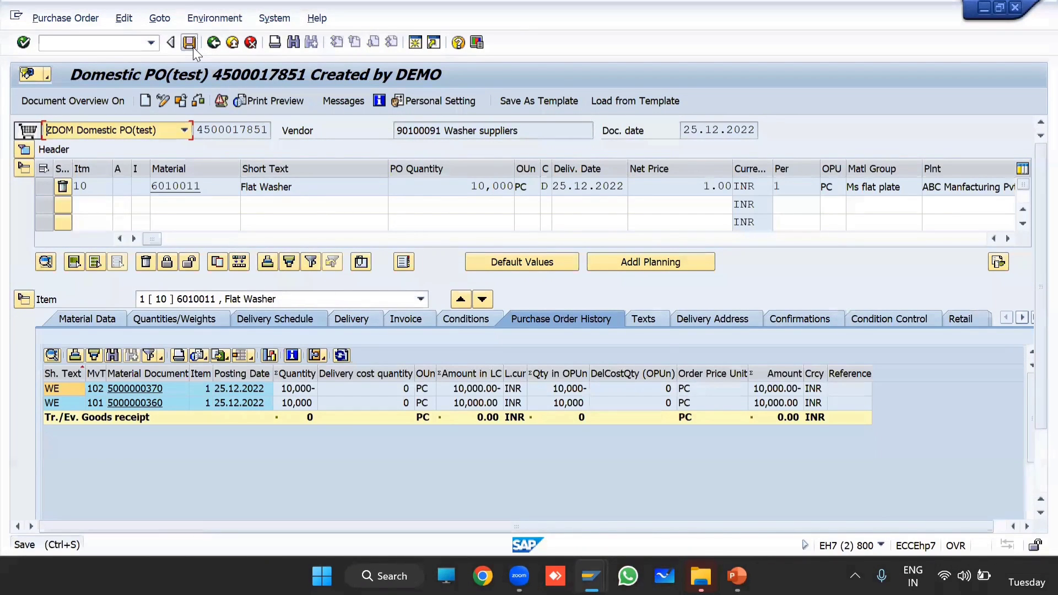
{"action": "left_click", "coordinate": [193, 48]}
{"action": "left_click", "coordinate": [248, 320]}
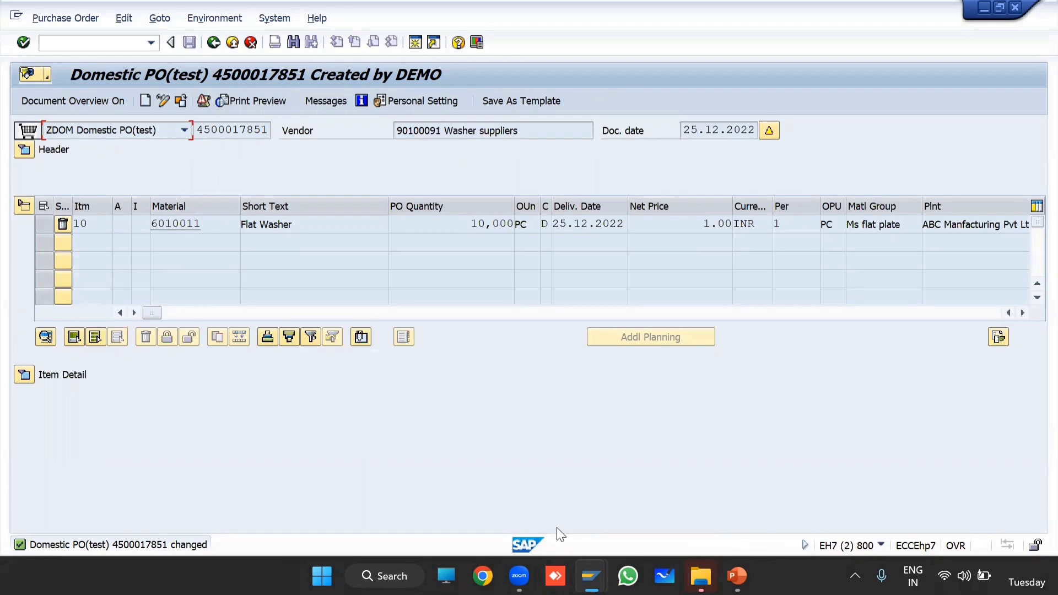
{"action": "left_click", "coordinate": [236, 49]}
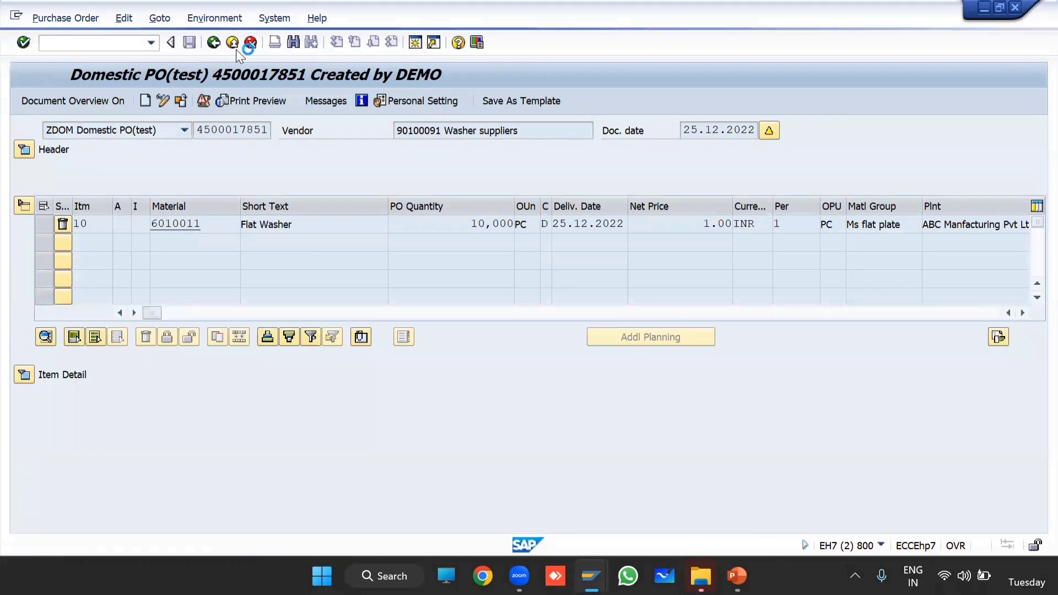
{"action": "left_click", "coordinate": [866, 134]}
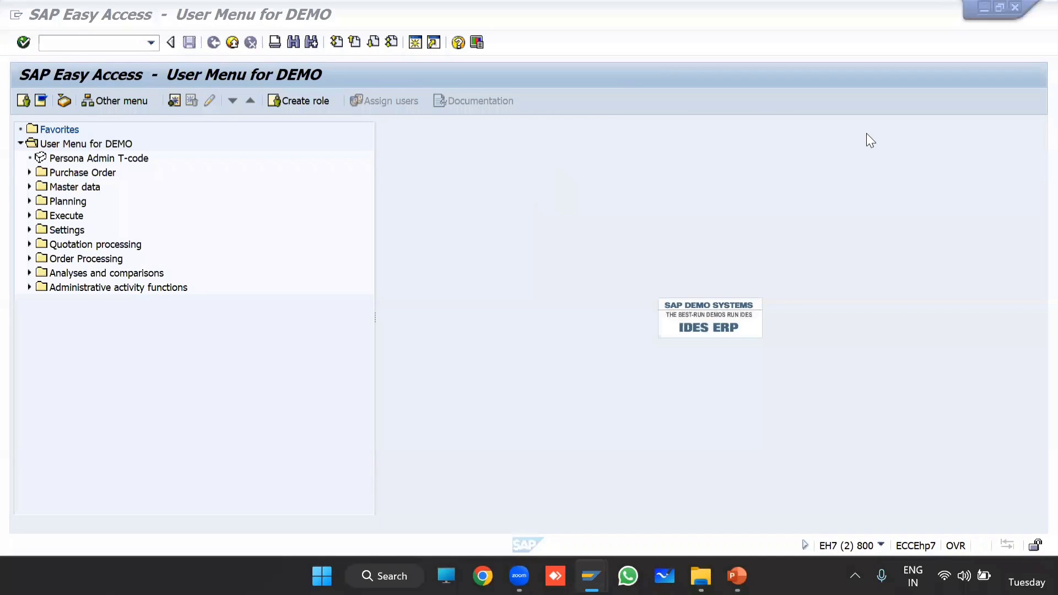
Run the MMBE stock overview for material 6010011 in plant AS03
{"action": "left_click", "coordinate": [98, 43]}
{"action": "type", "text": "mmbe"}
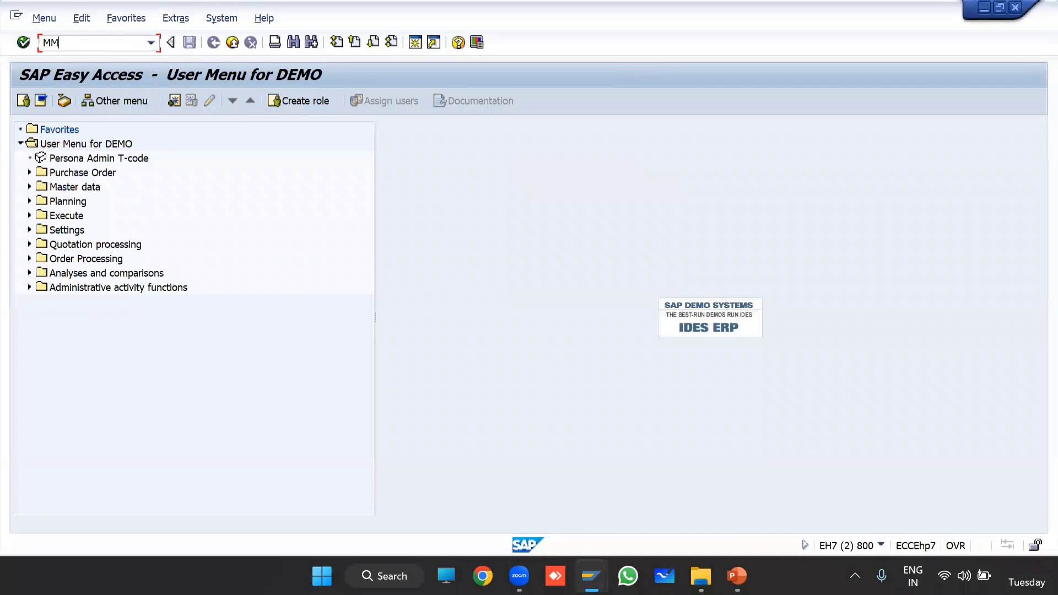
{"action": "key", "text": "Return"}
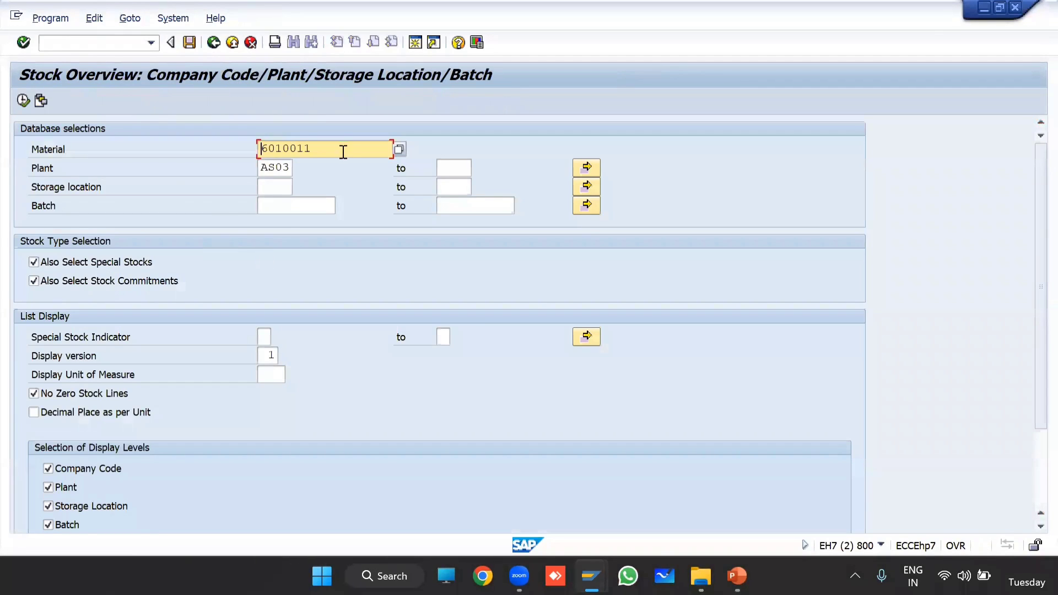
{"action": "left_click_drag", "start_coordinate": [347, 149], "coordinate": [255, 169]}
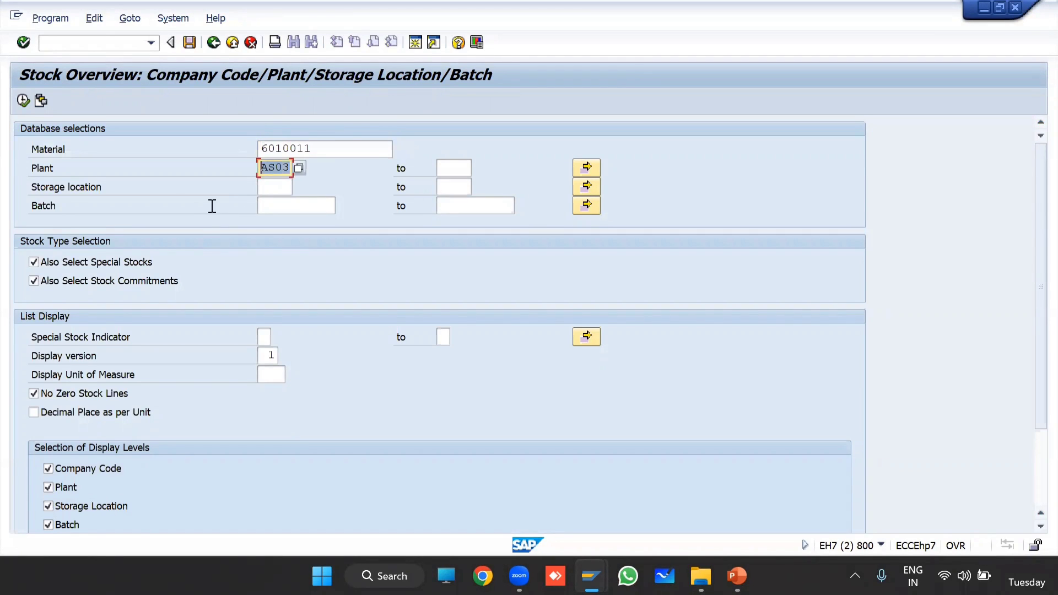
{"action": "left_click", "coordinate": [25, 98]}
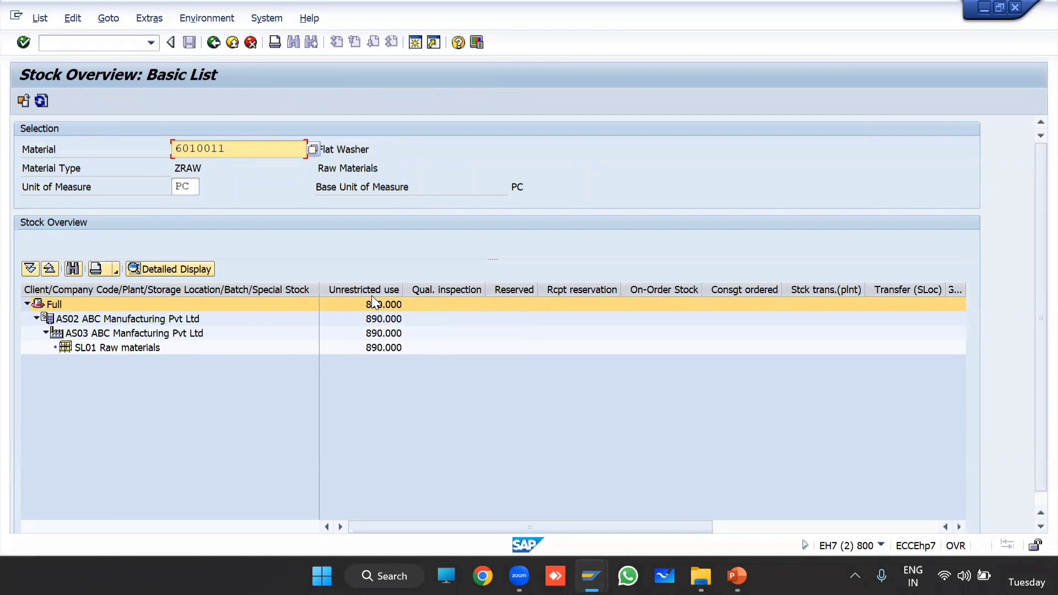
Select material number 6010011 in the stock overview and start transaction MIGO in a new session
{"action": "left_click_drag", "start_coordinate": [238, 149], "coordinate": [165, 158]}
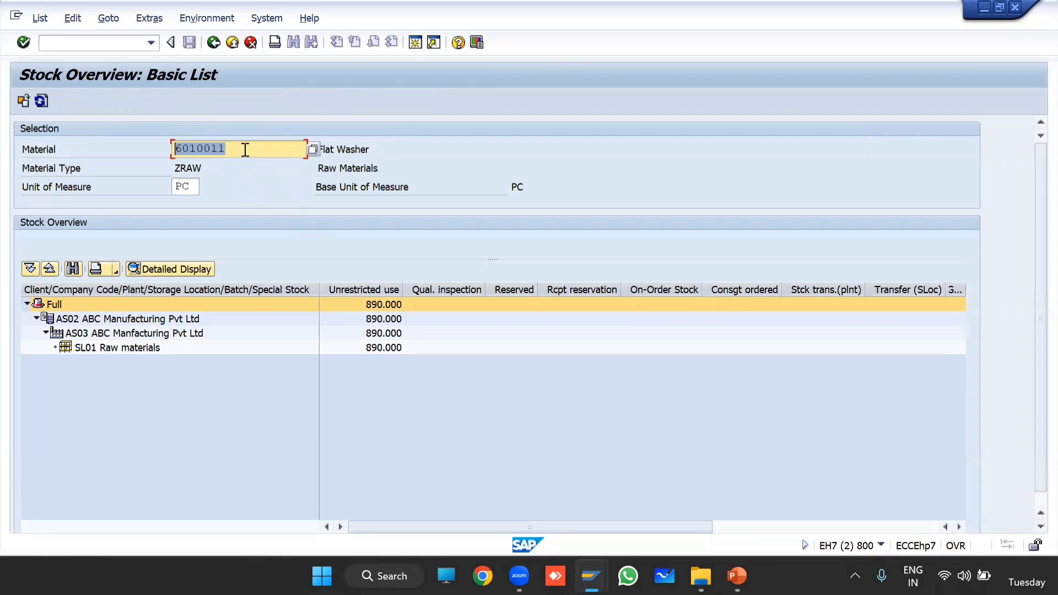
{"action": "left_click", "coordinate": [128, 159]}
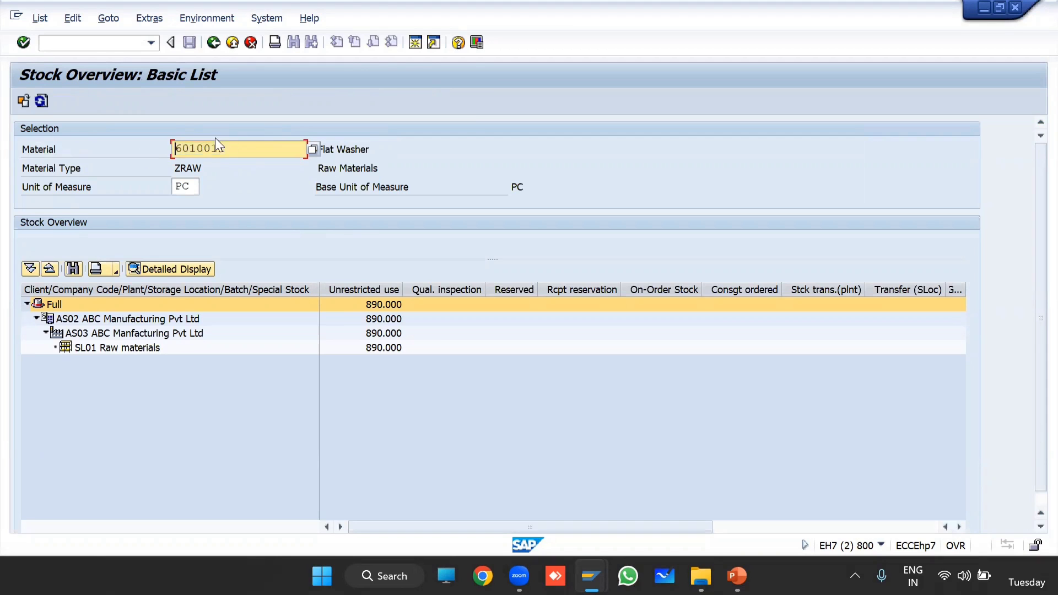
{"action": "left_click", "coordinate": [416, 44]}
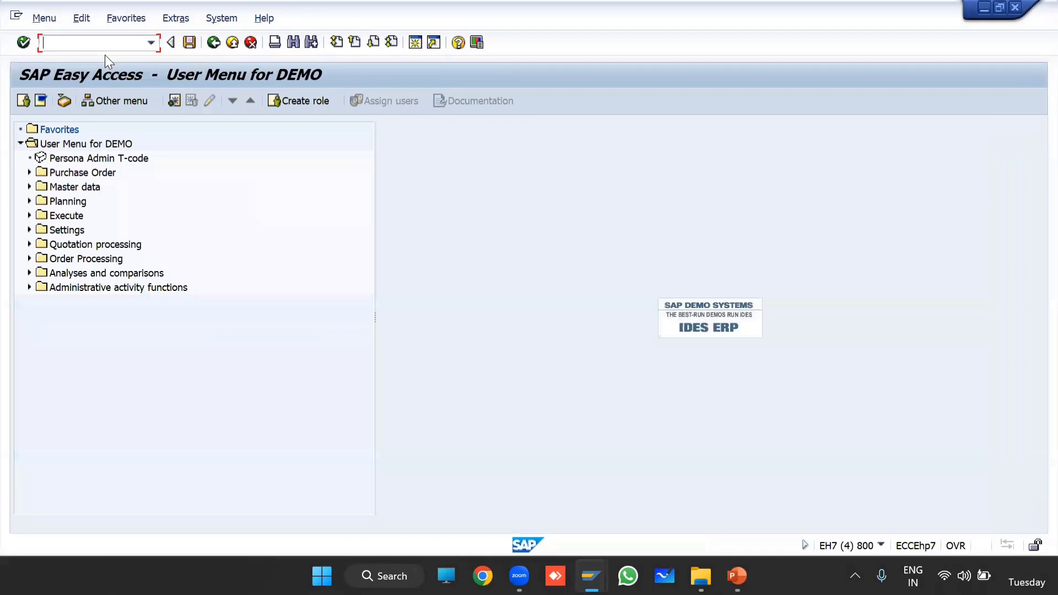
{"action": "type", "text": "MIG"}
{"action": "type", "text": "O"}
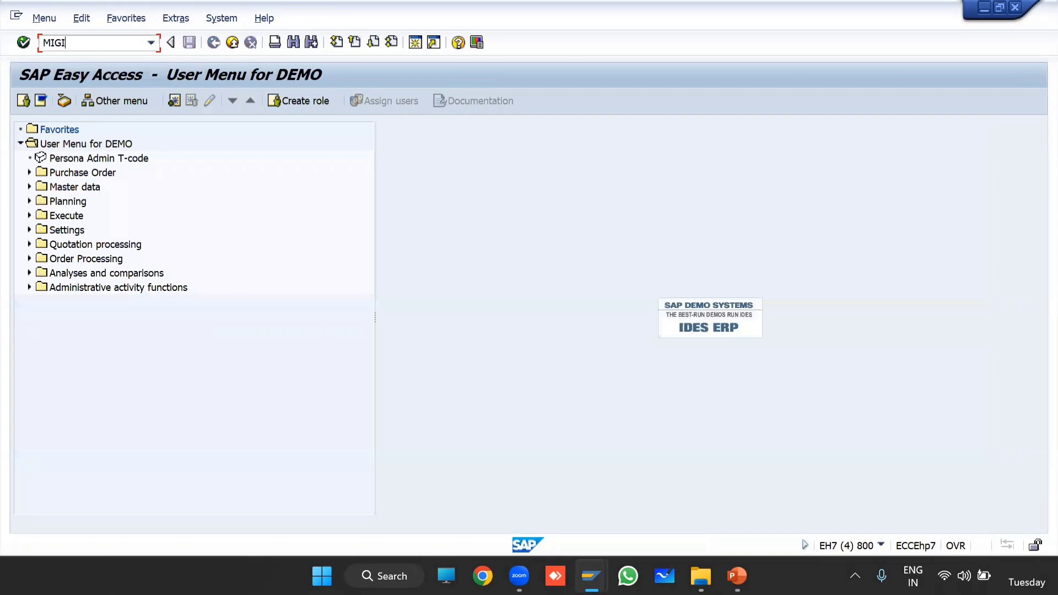
{"action": "key", "text": "Return"}
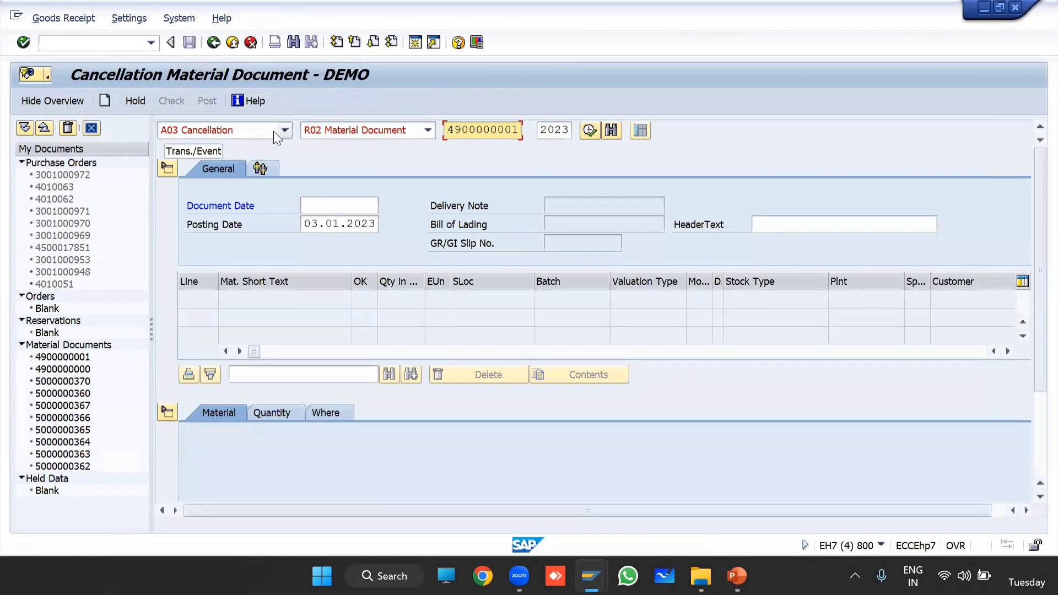
Set the goods movement to A07 Goods Issue with reference R10 Other
{"action": "left_click", "coordinate": [274, 132]}
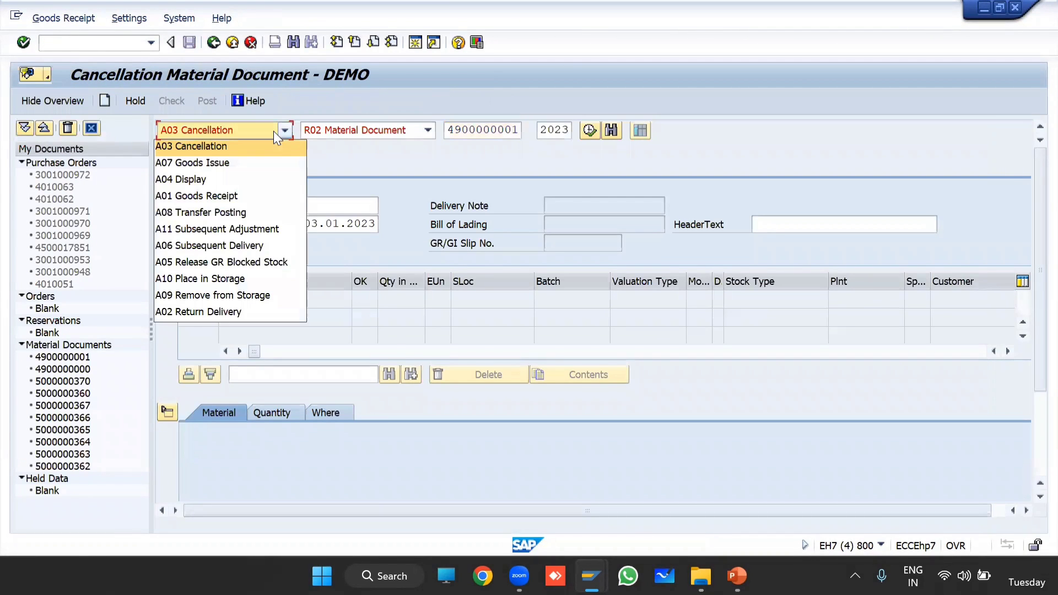
{"action": "left_click", "coordinate": [270, 168]}
{"action": "left_click", "coordinate": [414, 133]}
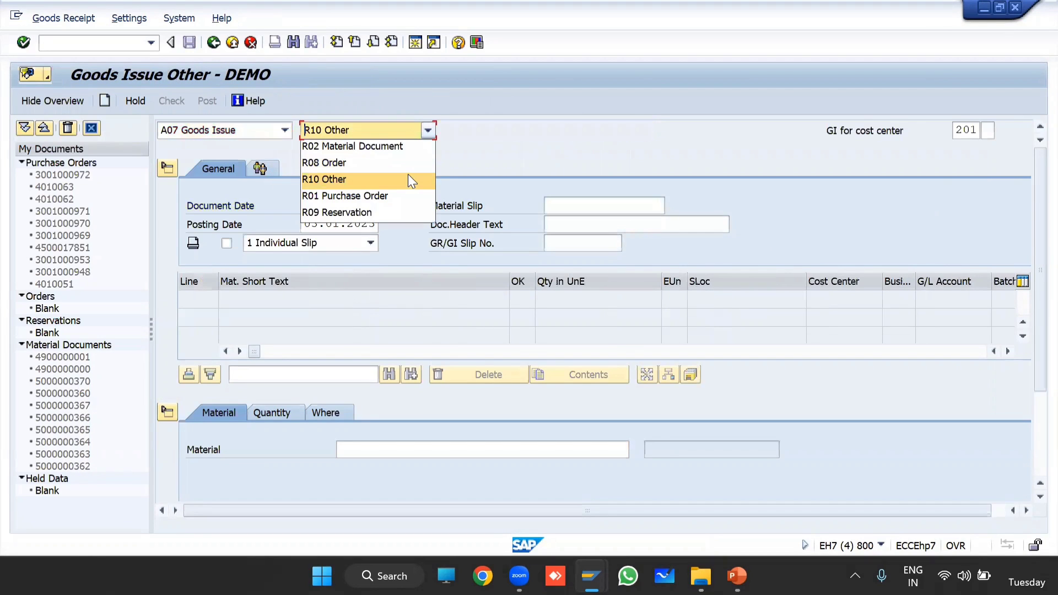
{"action": "left_click", "coordinate": [407, 175]}
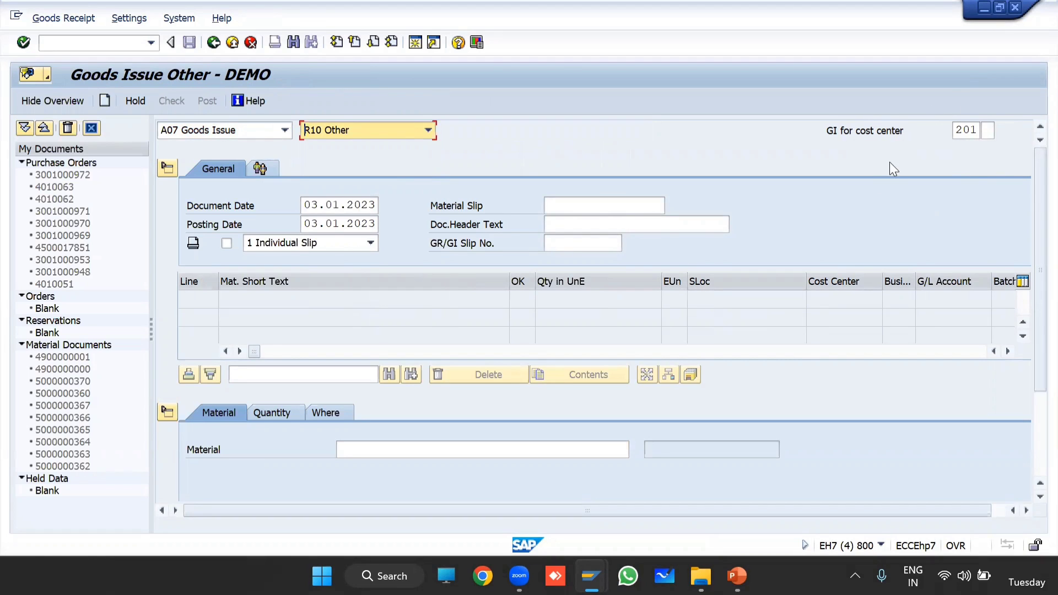
Enter material 6010011 as the item of the goods issue
{"action": "scroll", "coordinate": [306, 306], "scroll_direction": "down", "scroll_amount": 3}
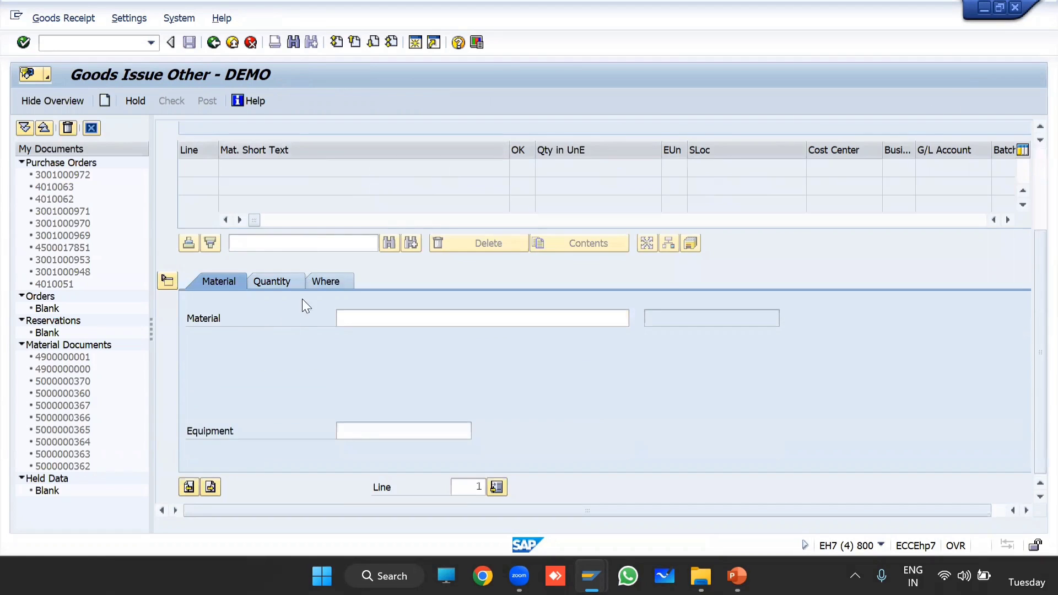
{"action": "left_click", "coordinate": [368, 320]}
{"action": "type", "text": "6010011"}
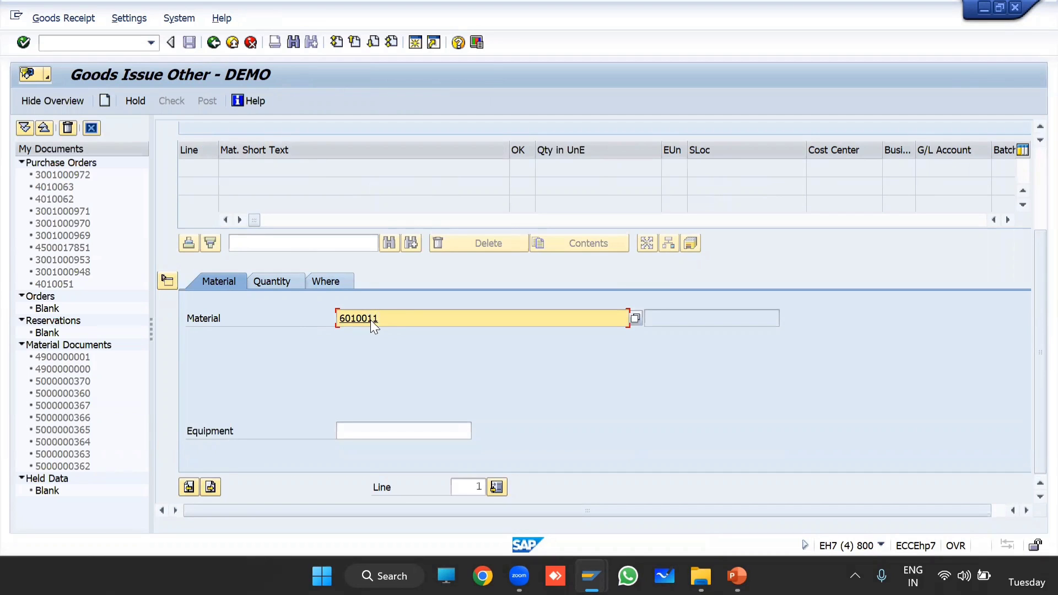
{"action": "key", "text": "Return"}
Copy the unrestricted stock of storage location SL01 from the stock overview and enter 890.000 as the goods issue item's quantity
{"action": "left_click", "coordinate": [273, 282]}
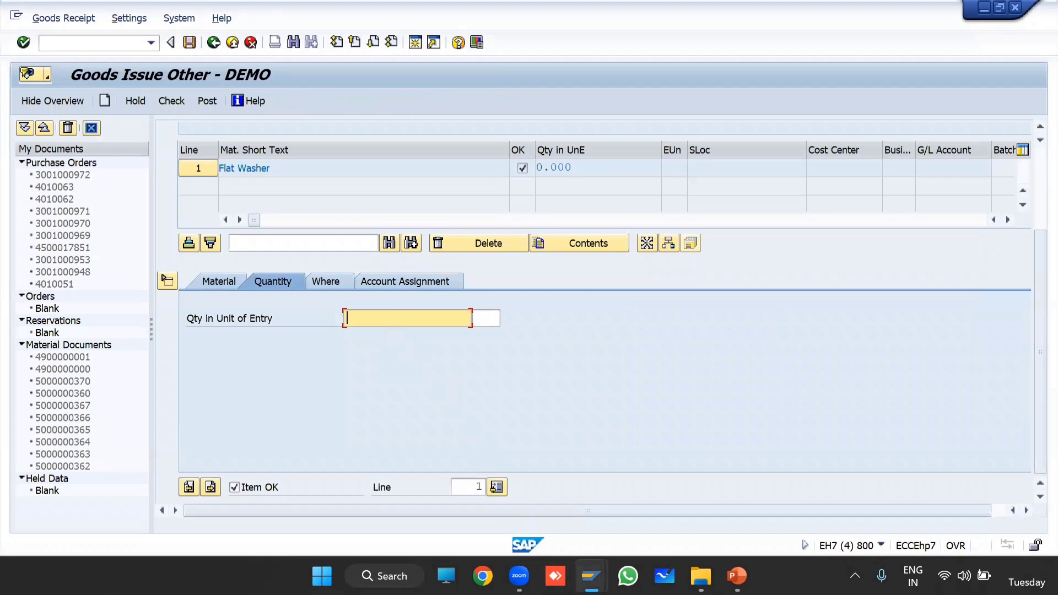
{"action": "mouse_move", "coordinate": [590, 575]}
{"action": "left_click", "coordinate": [569, 489]}
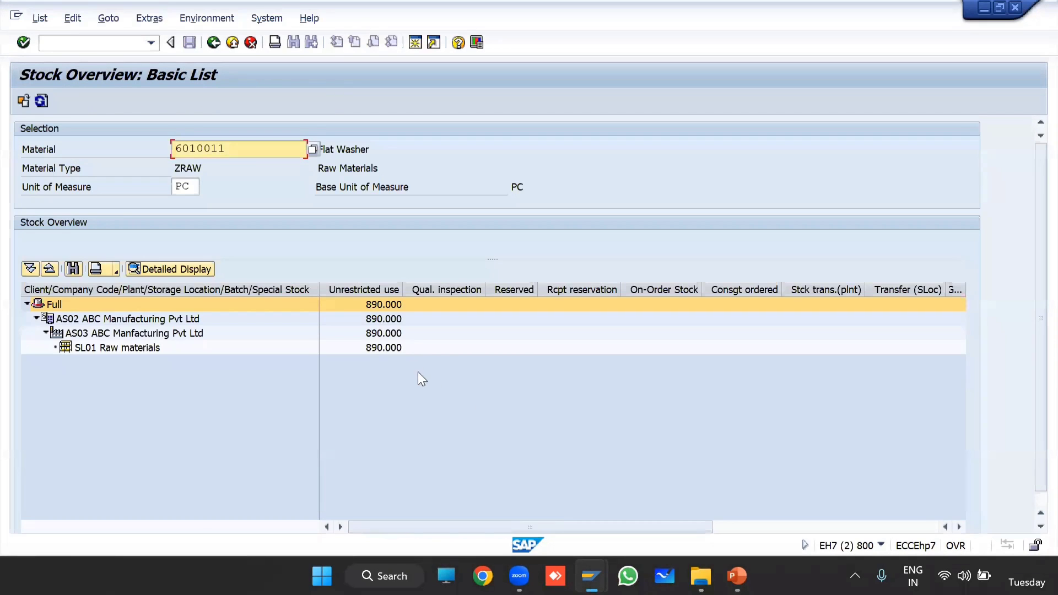
{"action": "left_click", "coordinate": [389, 347]}
{"action": "key", "text": "ctrl+c"}
{"action": "key", "text": "alt+Tab"}
{"action": "left_click", "coordinate": [401, 320]}
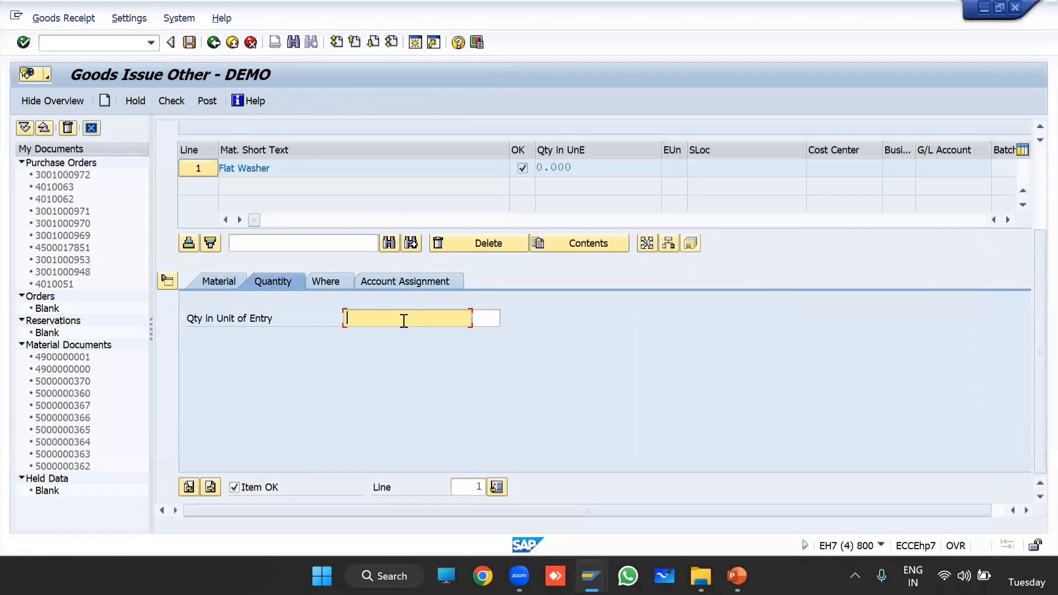
{"action": "key", "text": "ctrl+v"}
{"action": "key", "text": "Return"}
Set the item's issuing plant to AS03 and its storage location to SL01
{"action": "left_click", "coordinate": [347, 279]}
{"action": "left_click", "coordinate": [387, 354]}
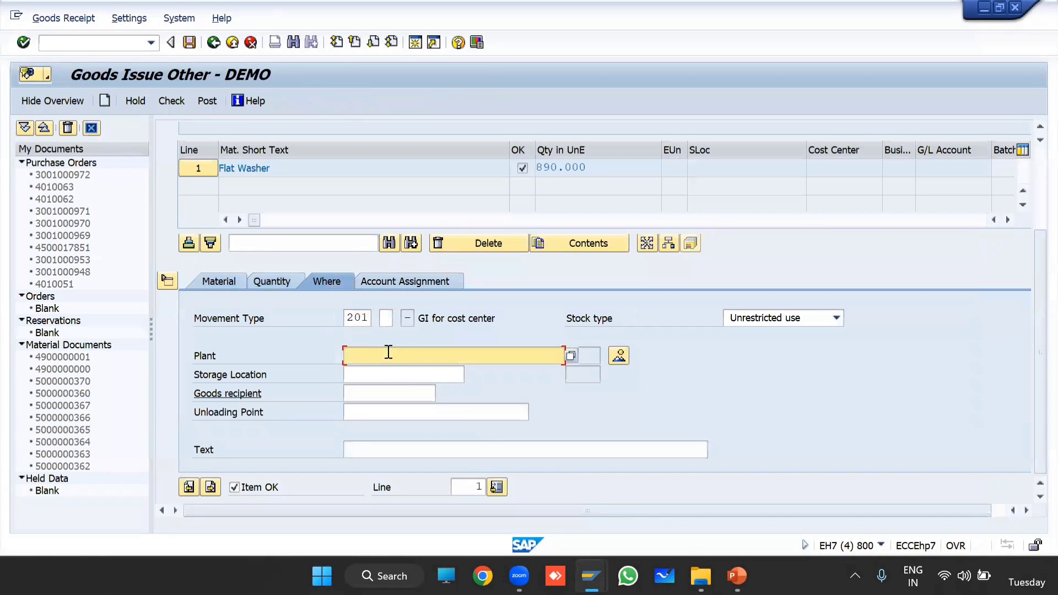
{"action": "type", "text": "as03"}
{"action": "key", "text": "Tab"}
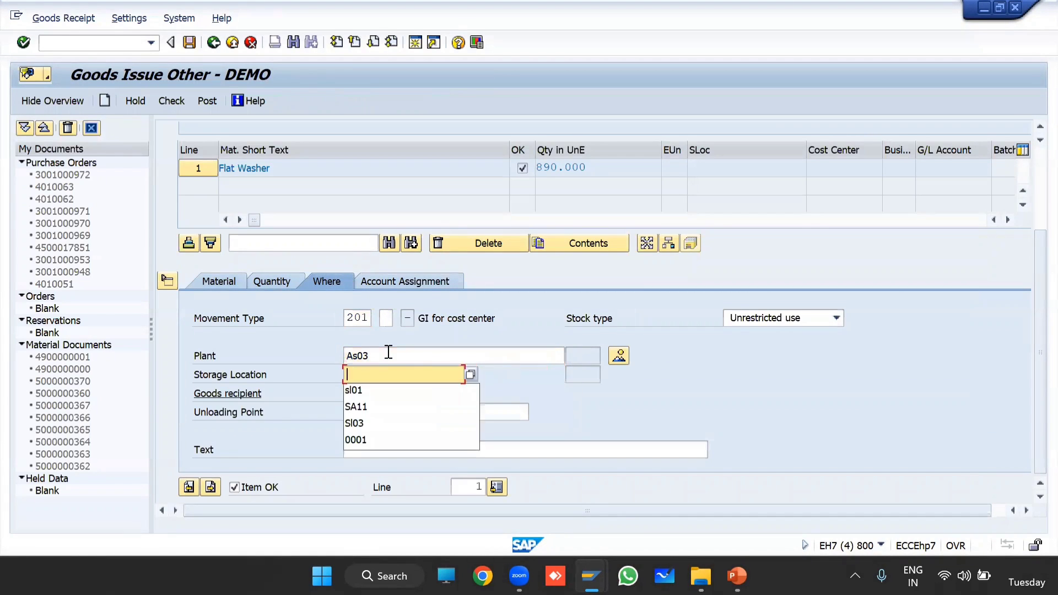
{"action": "type", "text": "sl01"}
{"action": "key", "text": "Return"}
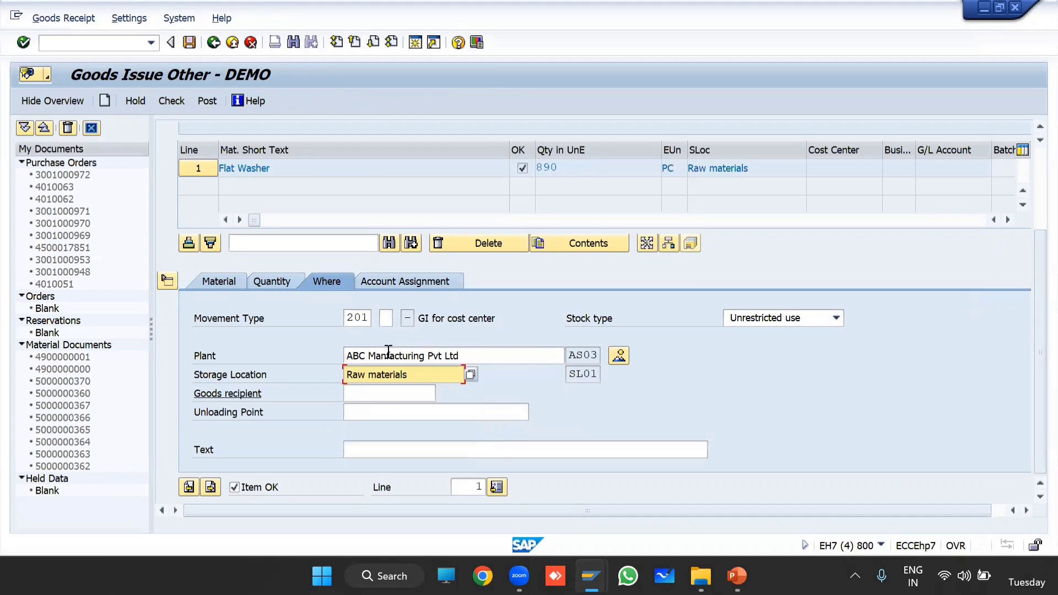
Assign cost center CC01 to the Flat Washer goods issue item
{"action": "left_click", "coordinate": [417, 276]}
{"action": "left_click", "coordinate": [362, 356]}
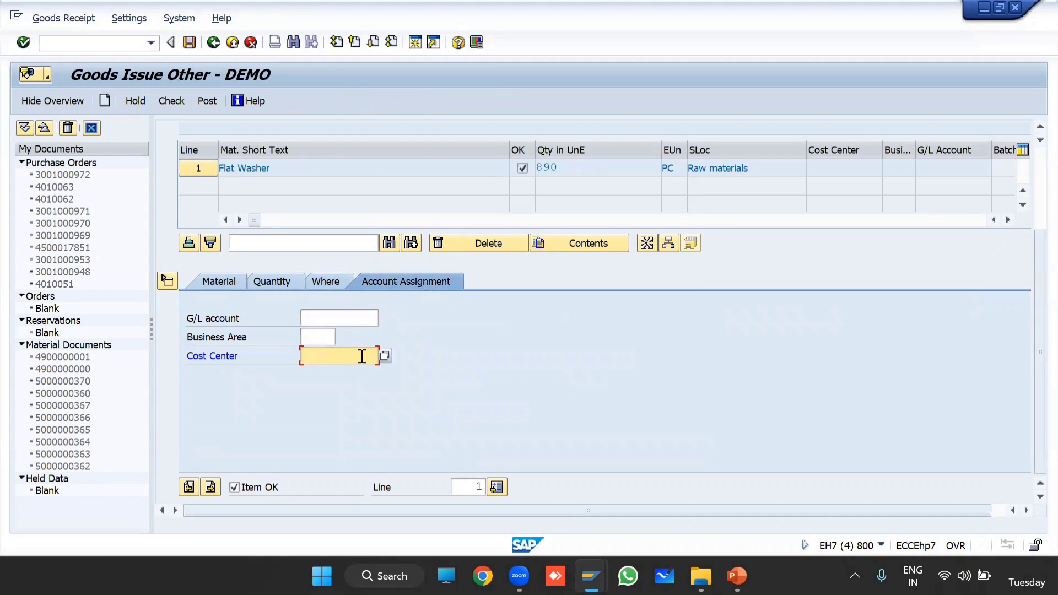
{"action": "key", "text": "Down"}
{"action": "key", "text": "Return"}
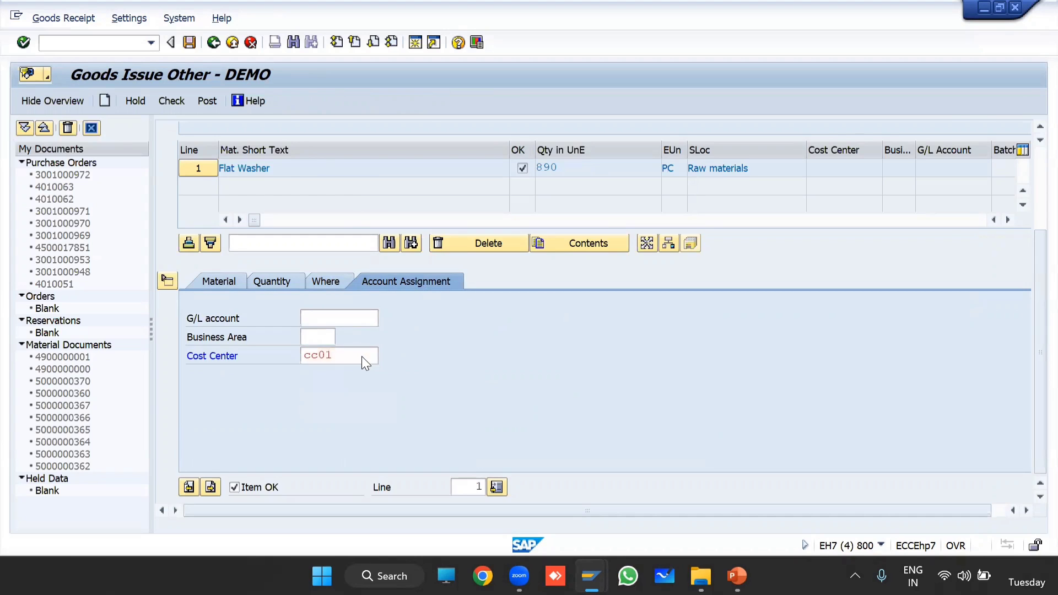
{"action": "key", "text": "Return"}
Check the goods issue document for errors and post it
{"action": "scroll", "coordinate": [365, 352], "scroll_direction": "down", "scroll_amount": 2}
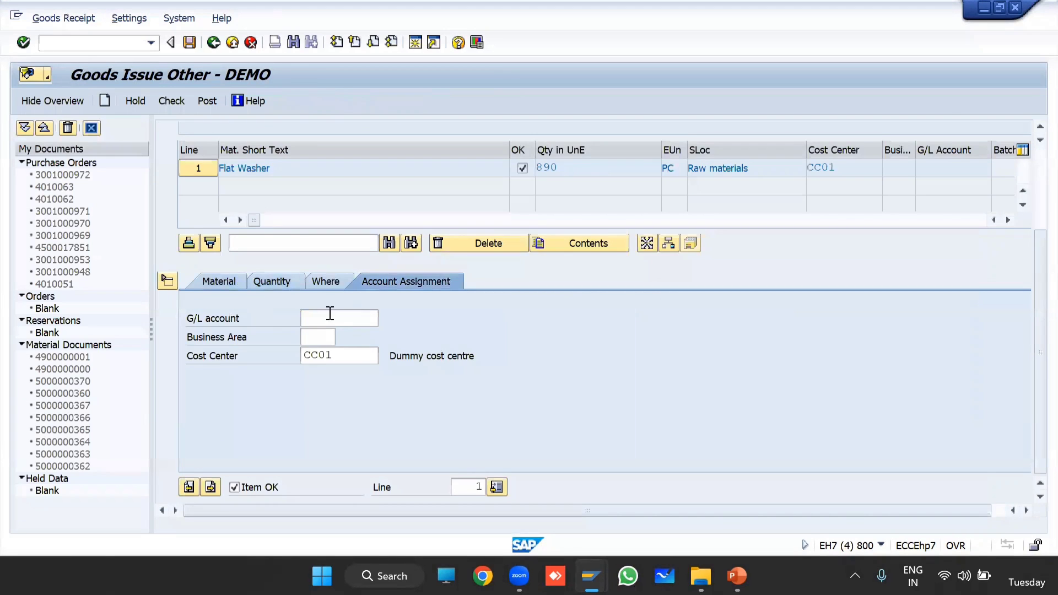
{"action": "left_click", "coordinate": [175, 107]}
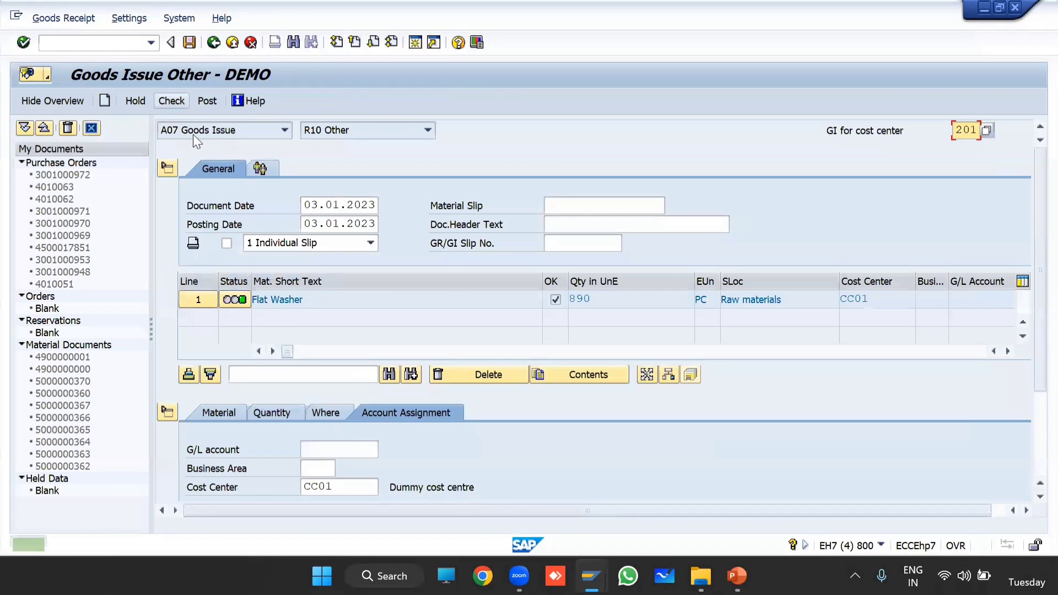
{"action": "left_click", "coordinate": [208, 103]}
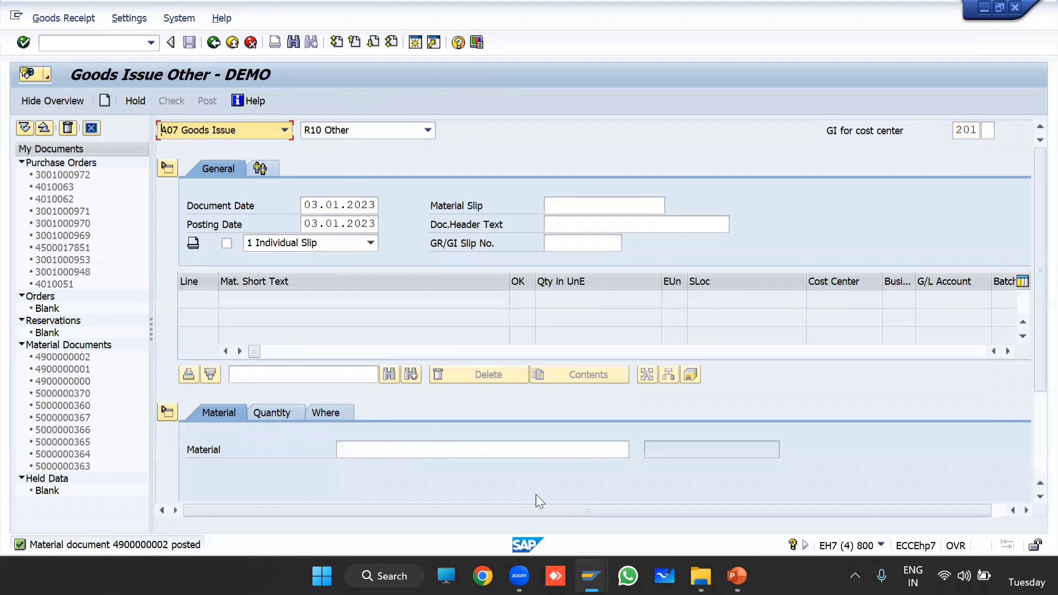
Return to the stock overview of material 6010011 and refresh it to check the remaining stock
{"action": "mouse_move", "coordinate": [591, 576]}
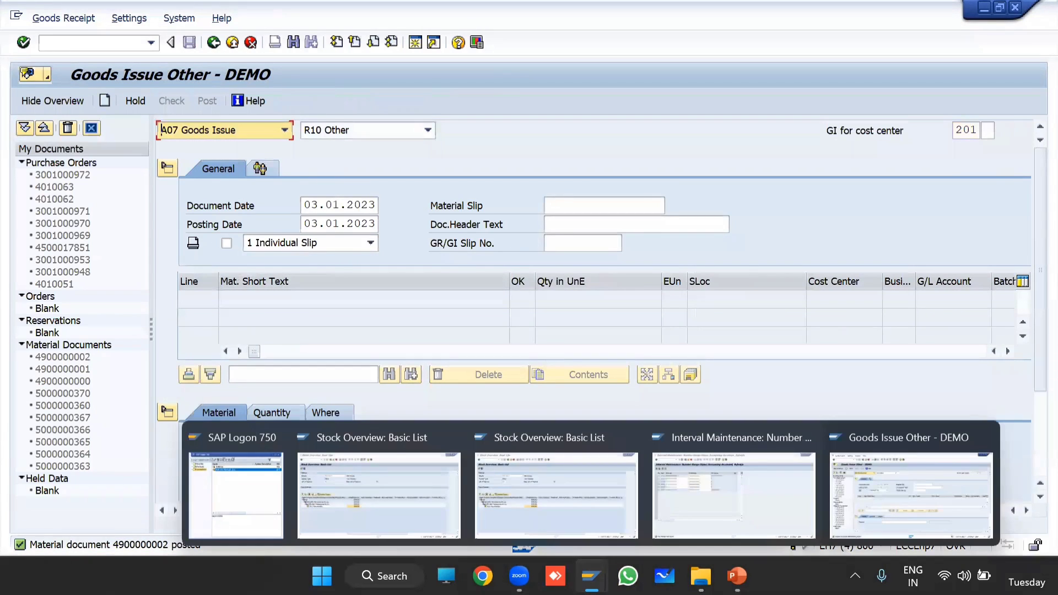
{"action": "left_click", "coordinate": [574, 515]}
{"action": "left_click", "coordinate": [42, 102]}
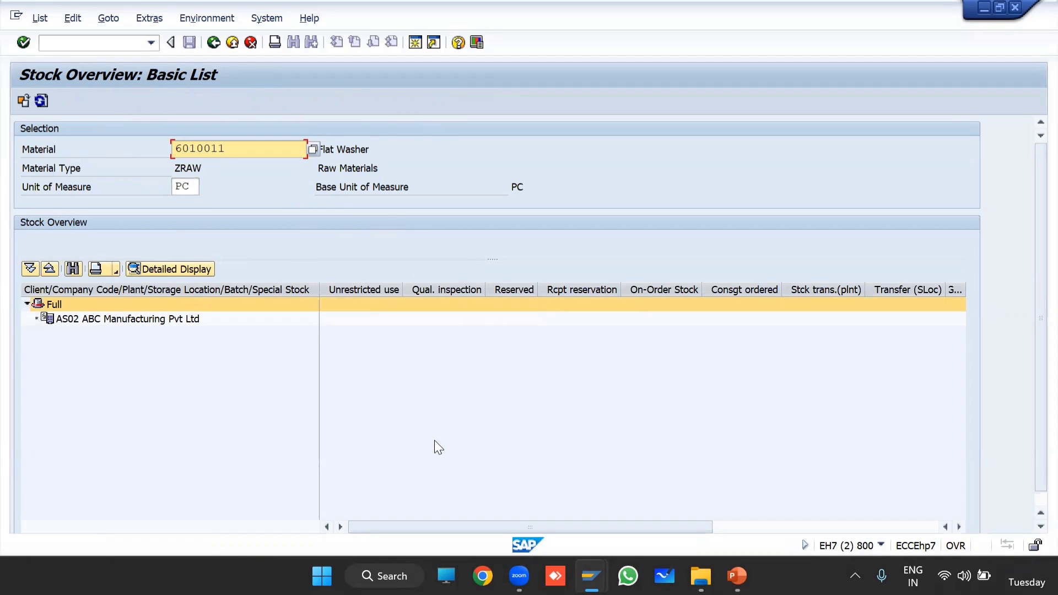
Leave the stock overview and start transaction MM02 to change a material
{"action": "left_click", "coordinate": [232, 44]}
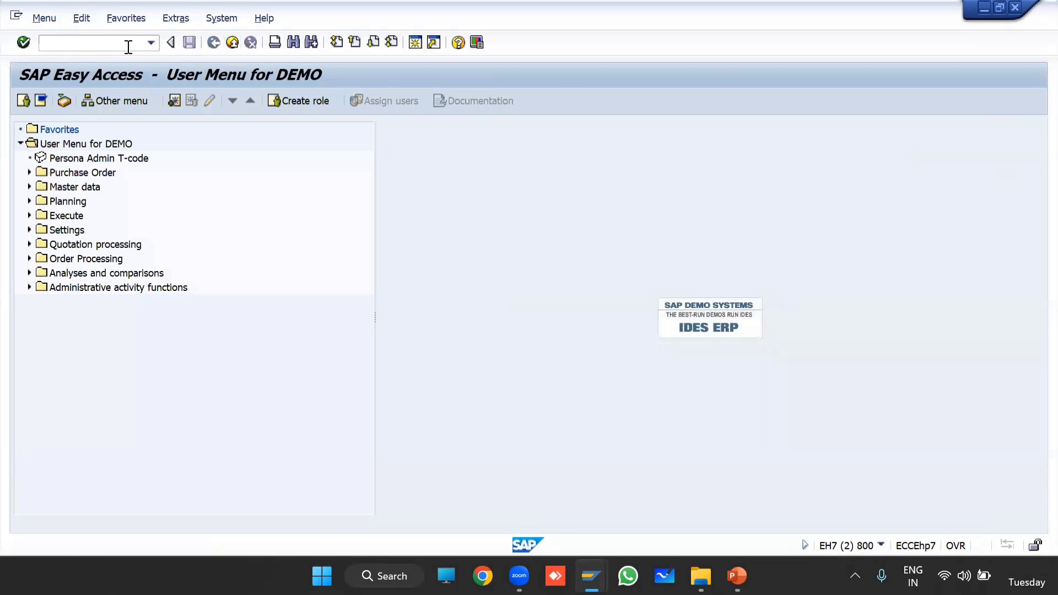
{"action": "type", "text": "mm02"}
{"action": "key", "text": "Return"}
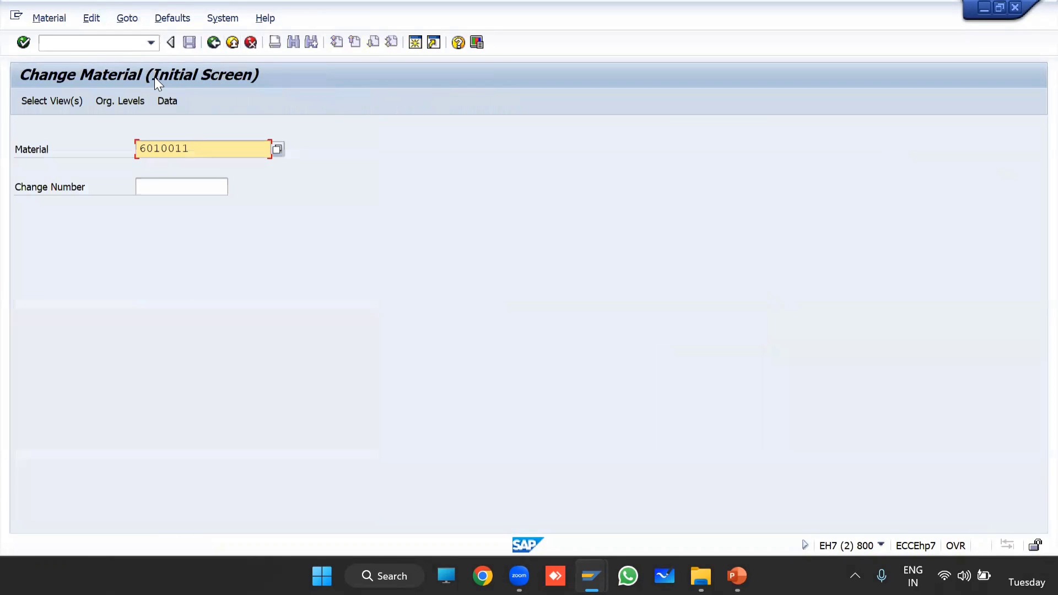
Open the Accounting 1 view of material 6010011 for plant AS03
{"action": "left_click_drag", "start_coordinate": [211, 155], "coordinate": [99, 153]}
{"action": "left_click", "coordinate": [68, 109]}
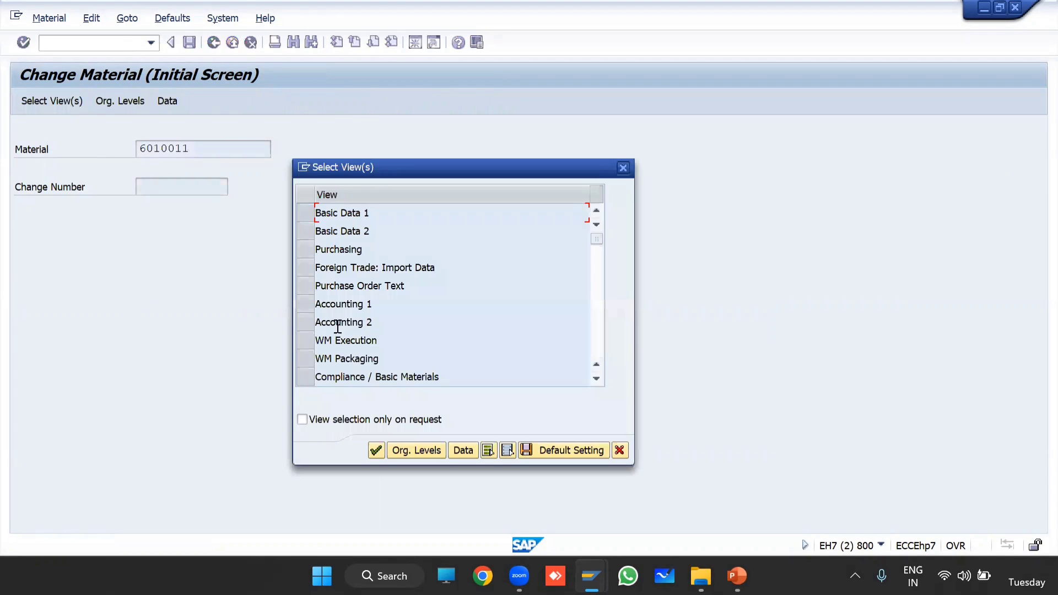
{"action": "left_click", "coordinate": [311, 304]}
{"action": "left_click", "coordinate": [407, 448]}
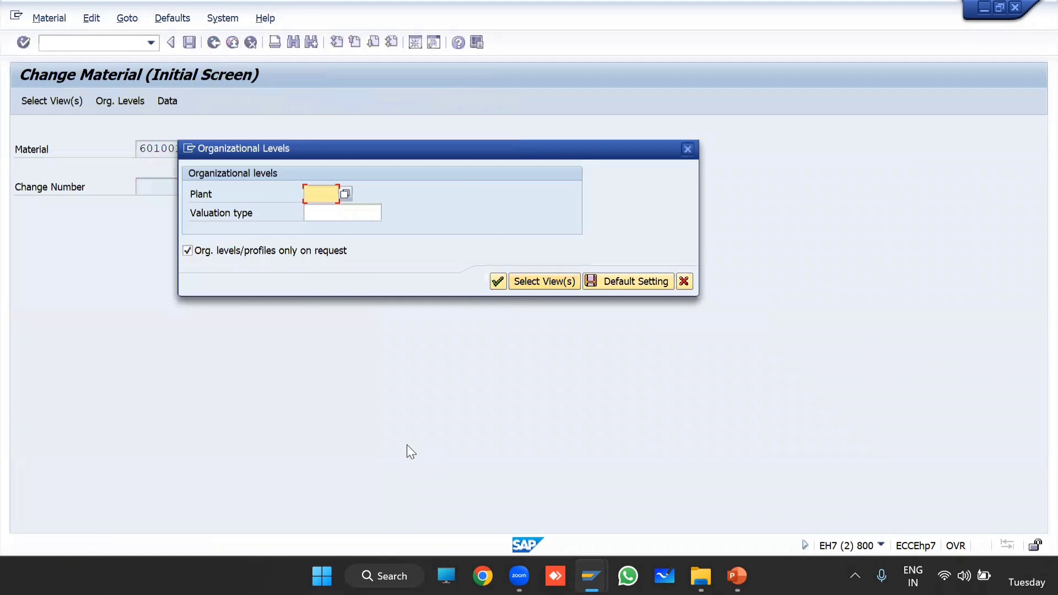
{"action": "type", "text": "as03"}
{"action": "key", "text": "Return"}
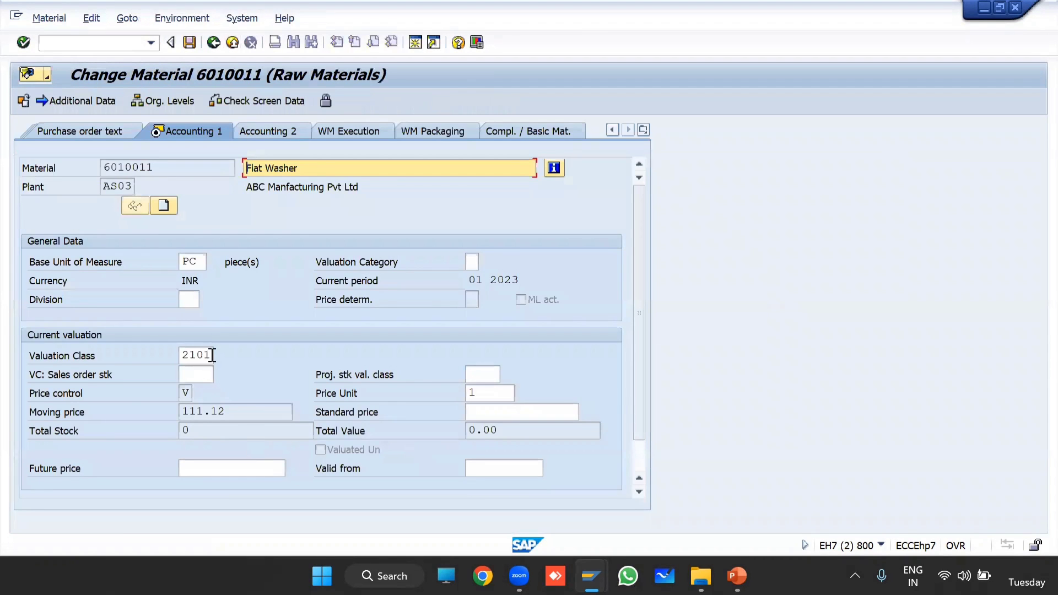
Set the material's valuation class to 2102 (C grade materials) and save the material
{"action": "left_click", "coordinate": [212, 355]}
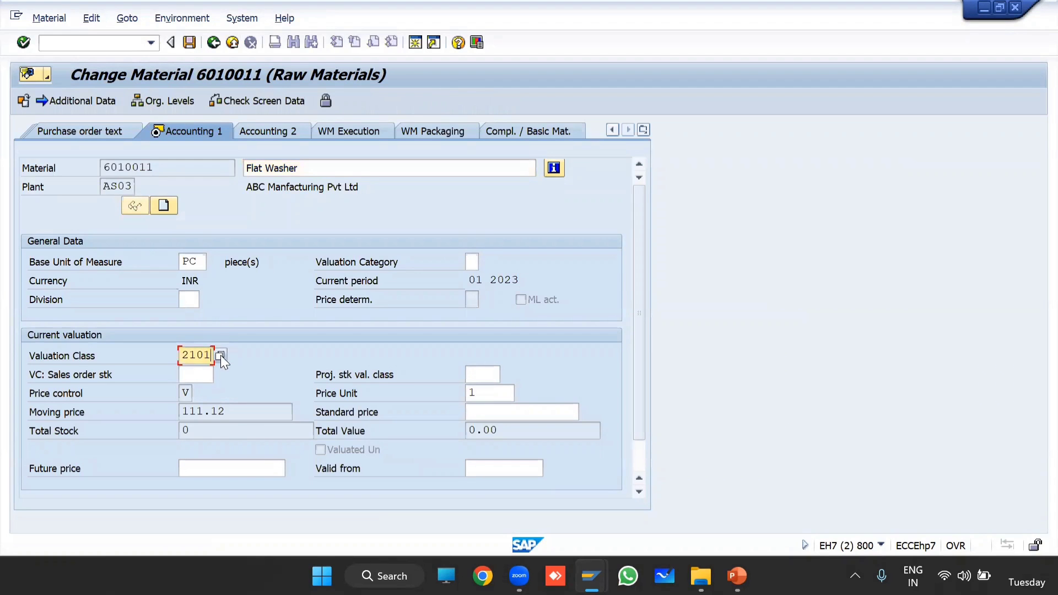
{"action": "left_click", "coordinate": [221, 354]}
{"action": "left_click", "coordinate": [379, 119]}
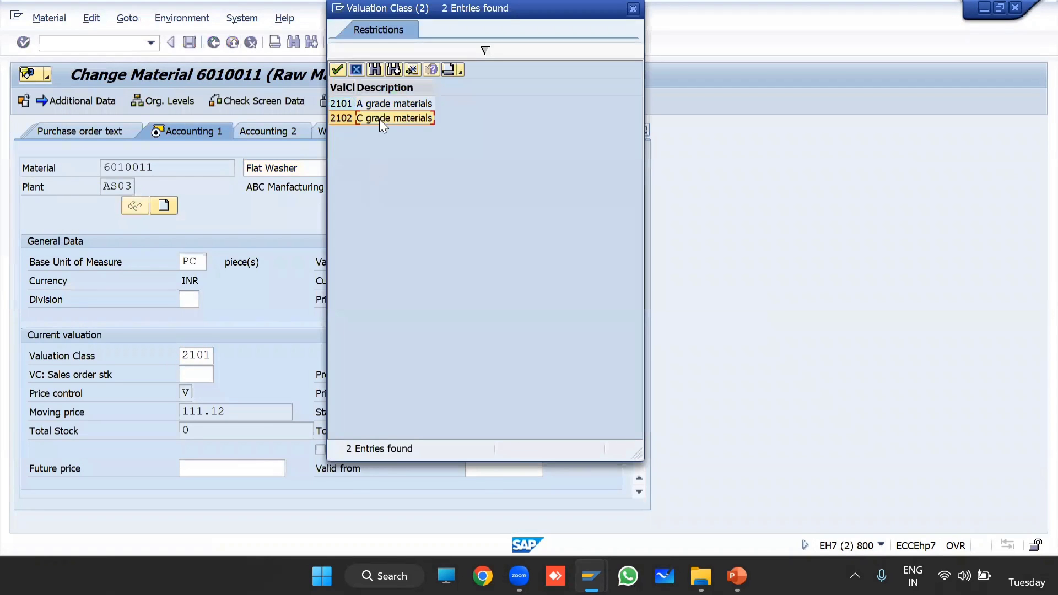
{"action": "double_click", "coordinate": [380, 119]}
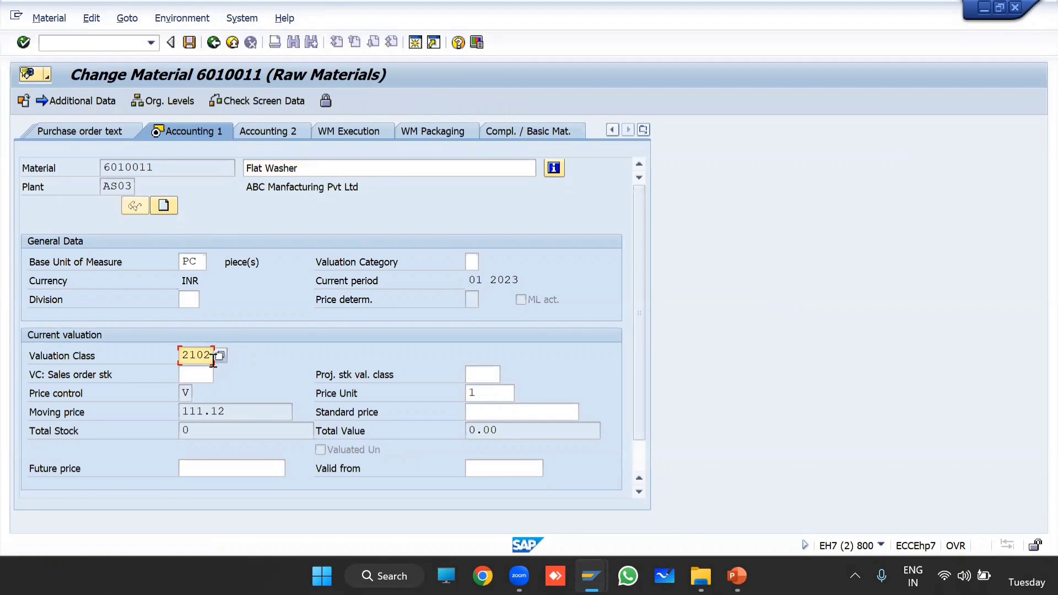
{"action": "left_click", "coordinate": [192, 48]}
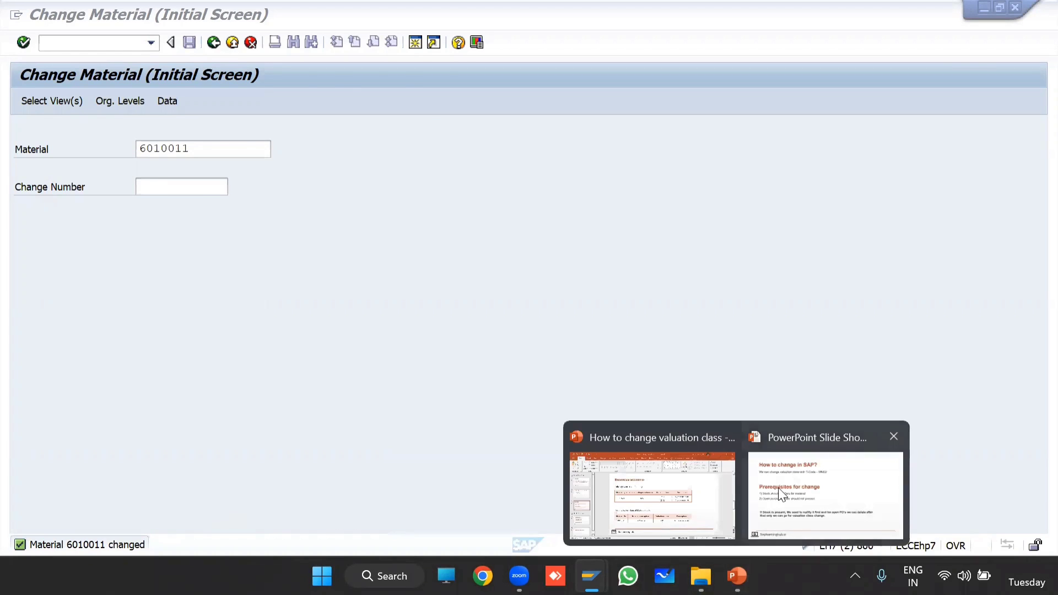
Switch to the PowerPoint slide show and advance past the slide on the prerequisites for changing the valuation class
{"action": "left_click", "coordinate": [778, 488]}
{"action": "left_click", "coordinate": [273, 368]}
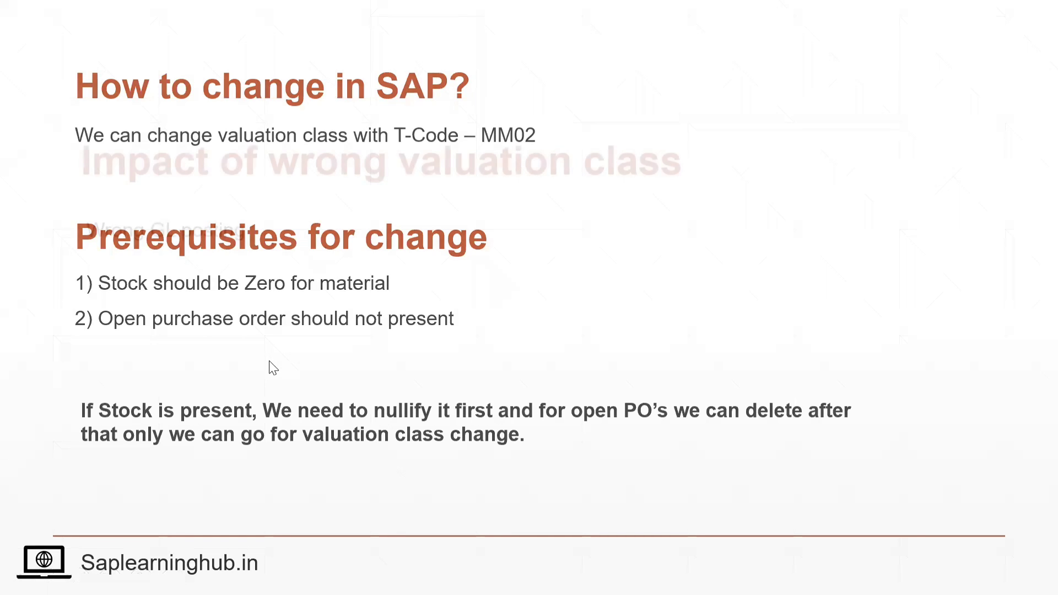